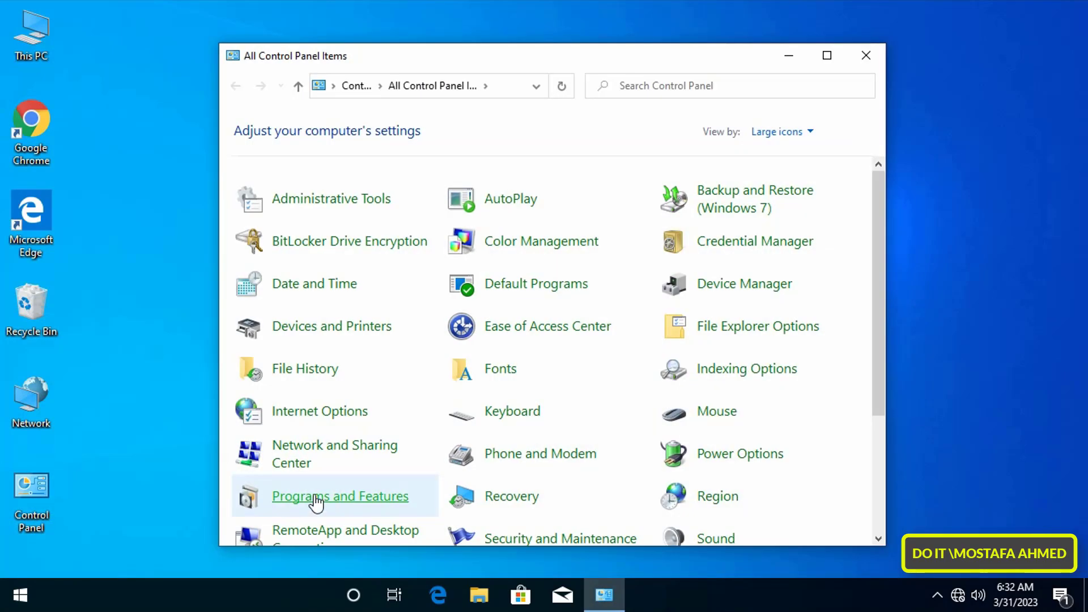
# Try changing the date and time in Control Panel, decline the UAC admin prompt, and close the dialog.
pyautogui.click(828, 55)
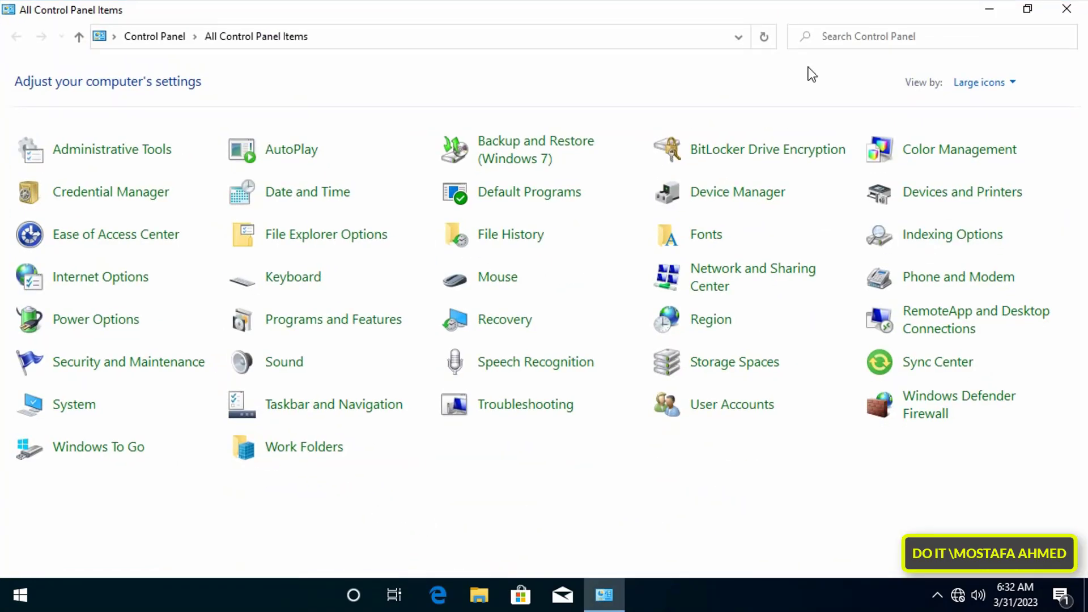
pyautogui.click(298, 206)
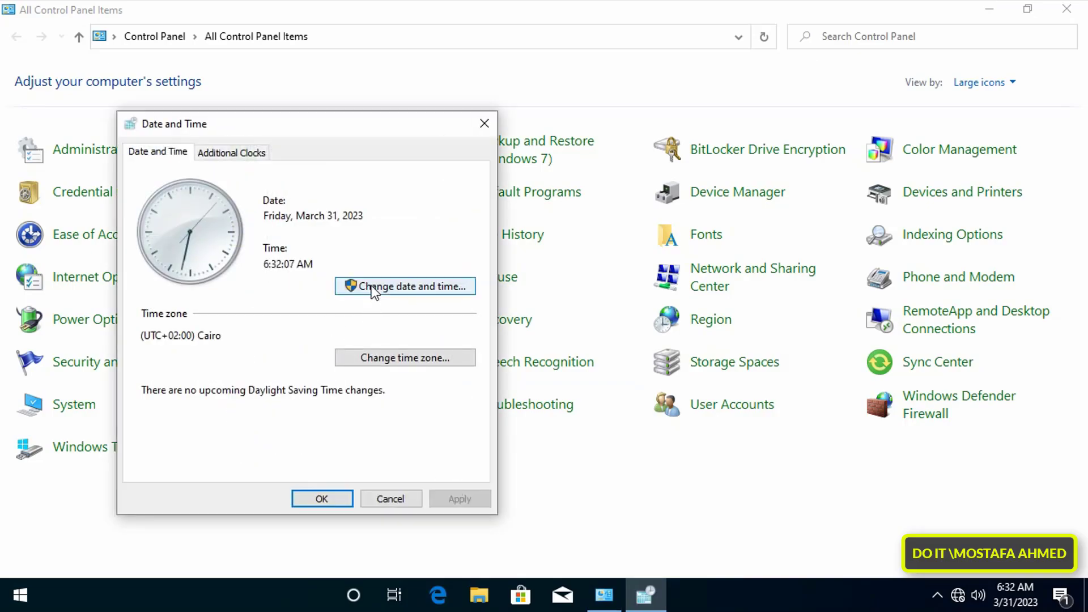
pyautogui.click(374, 287)
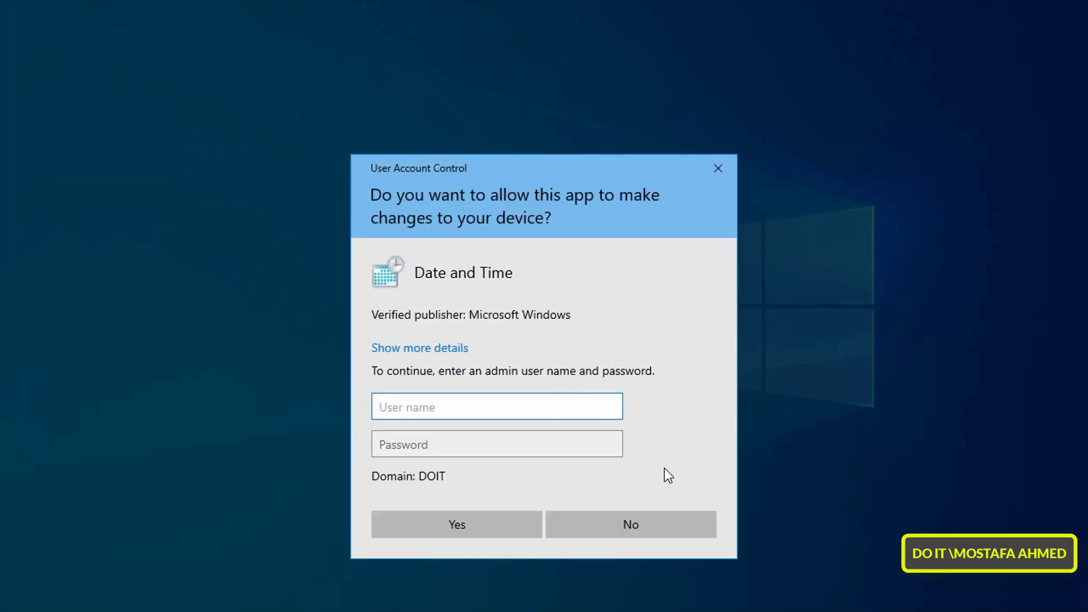
pyautogui.click(622, 528)
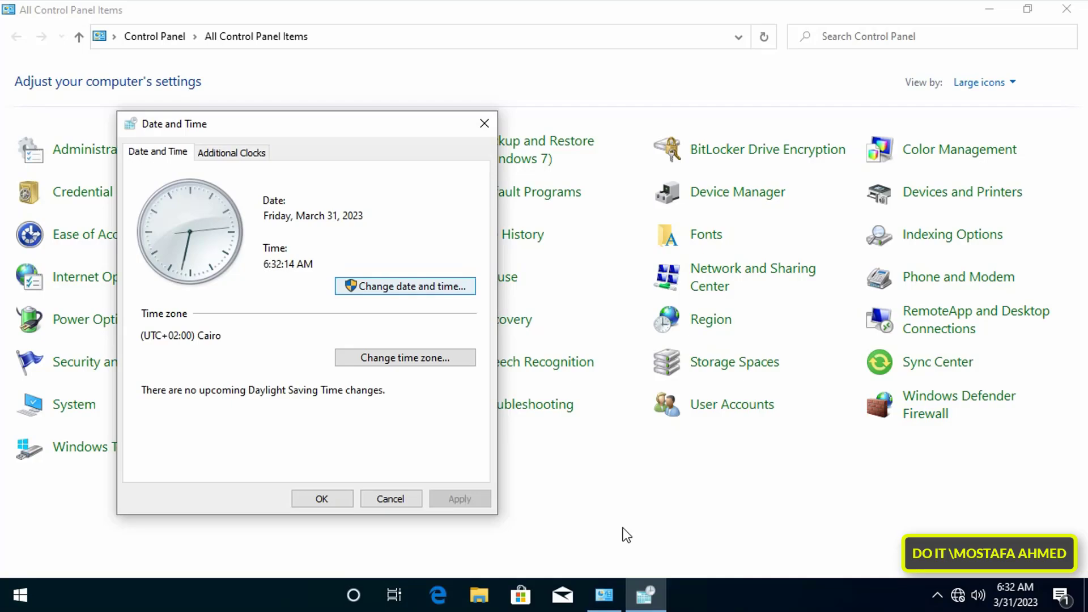
pyautogui.click(400, 502)
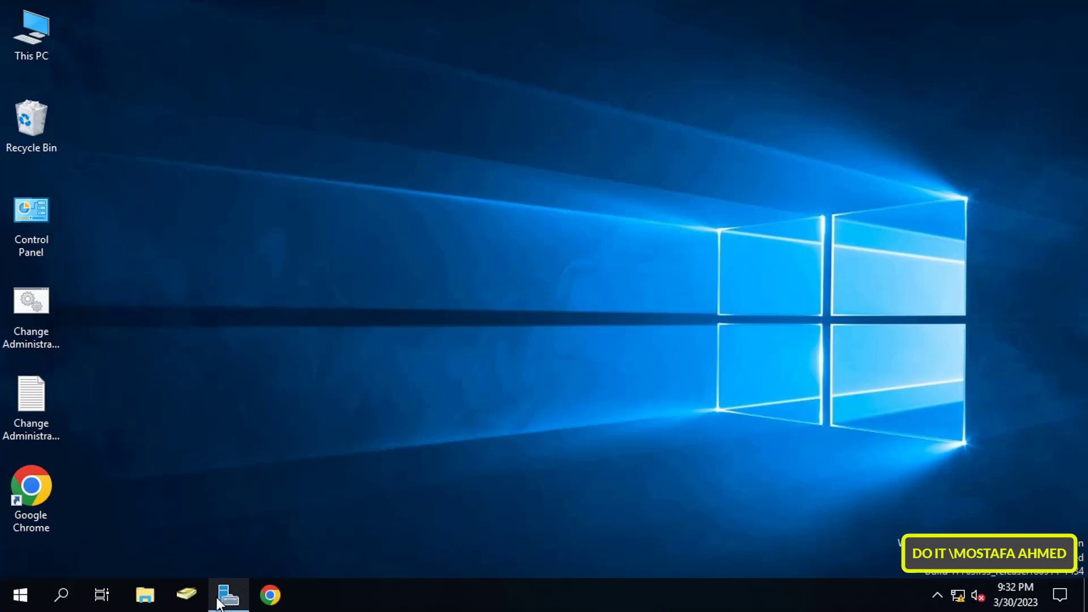
# Launch Group Policy Management from Server Manager's Tools menu and list the DOIT.LOCAL Group Policy Objects.
pyautogui.click(228, 595)
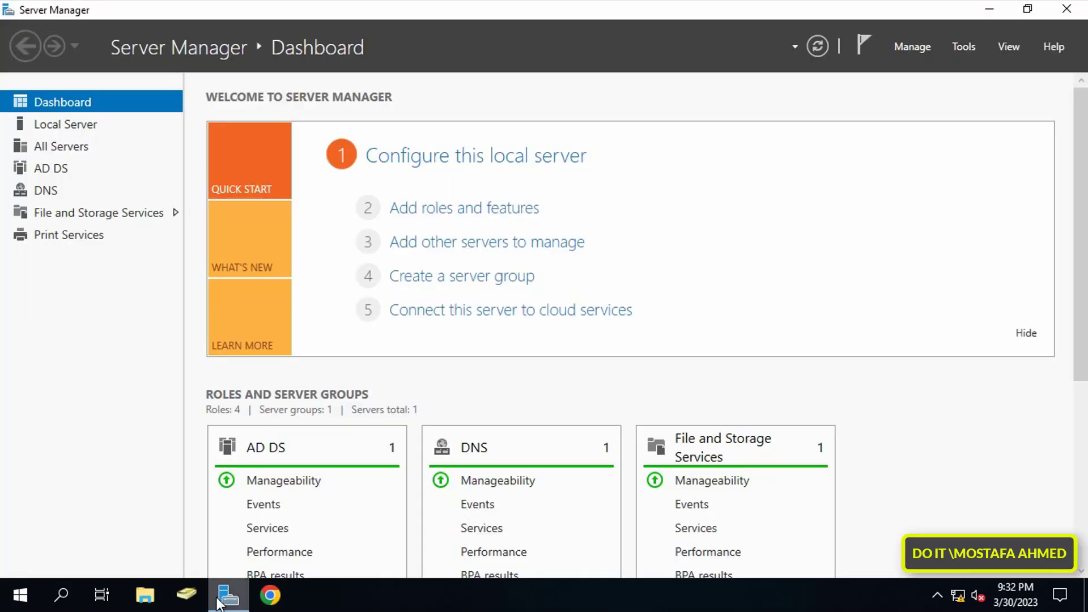
pyautogui.click(972, 48)
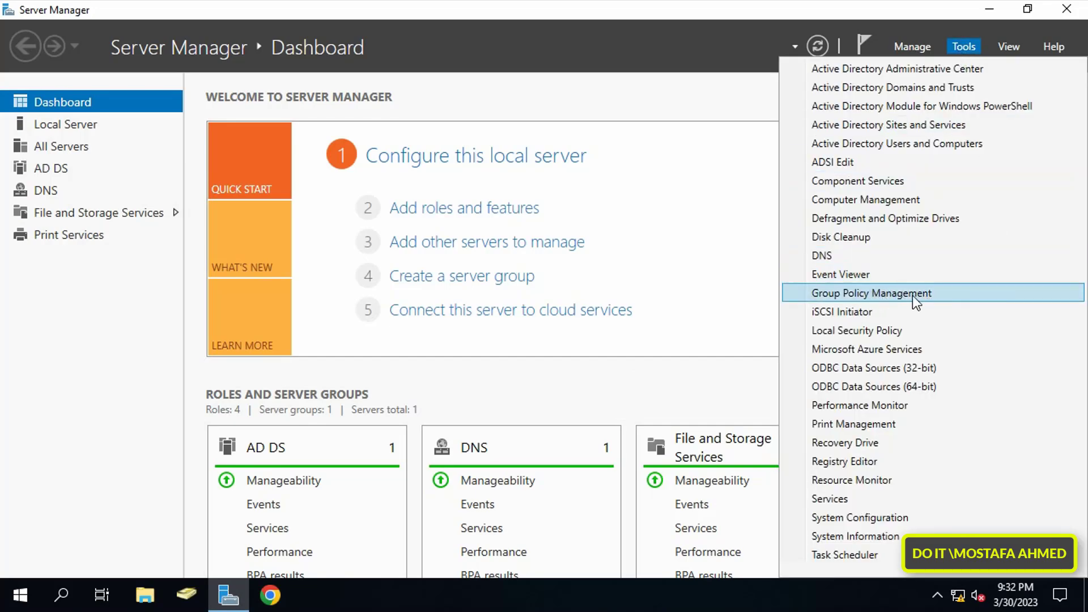
pyautogui.click(941, 291)
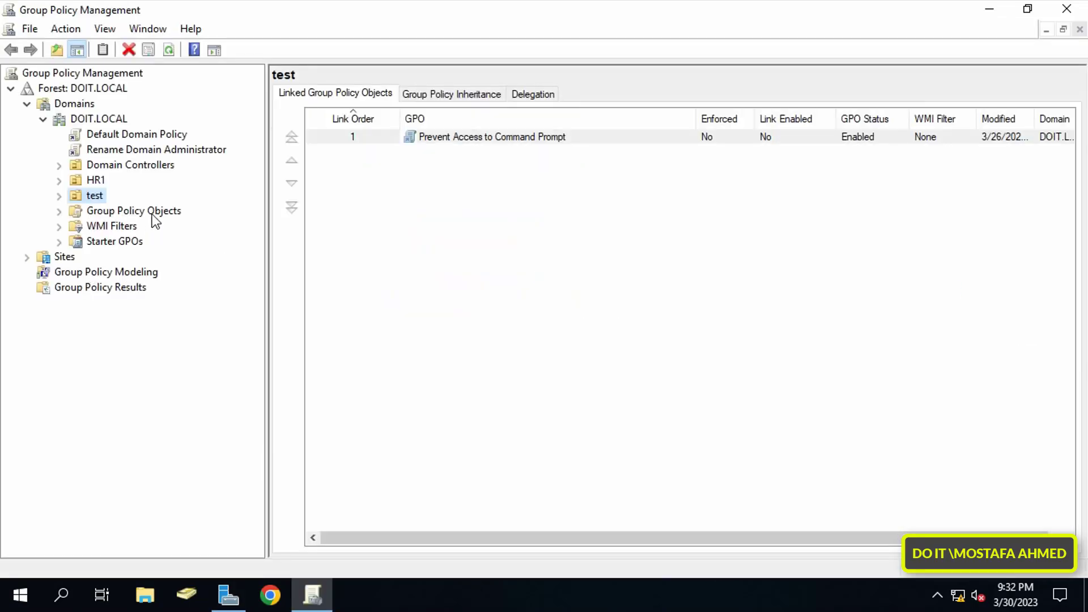
pyautogui.click(148, 212)
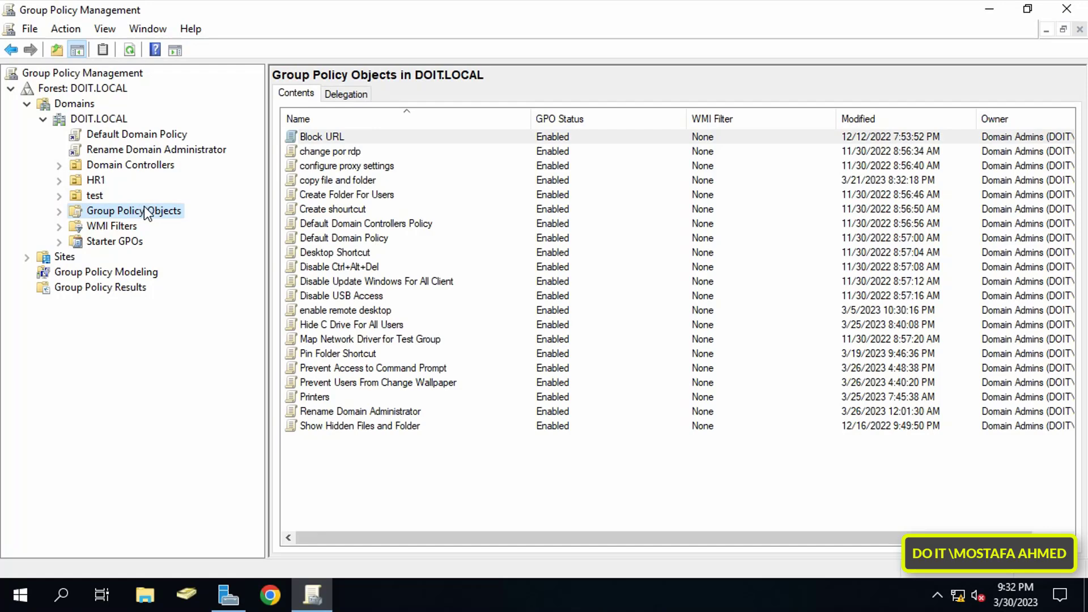
# Create a GPO named 'allow users to adjust date and time' and open it in the editor.
pyautogui.rightClick(152, 212)
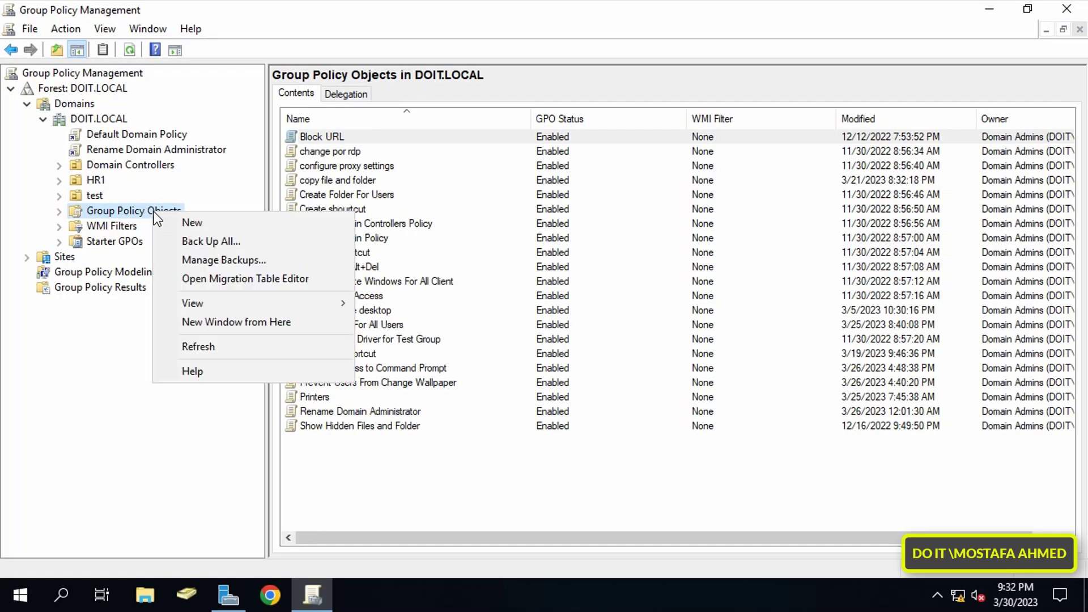
pyautogui.click(220, 227)
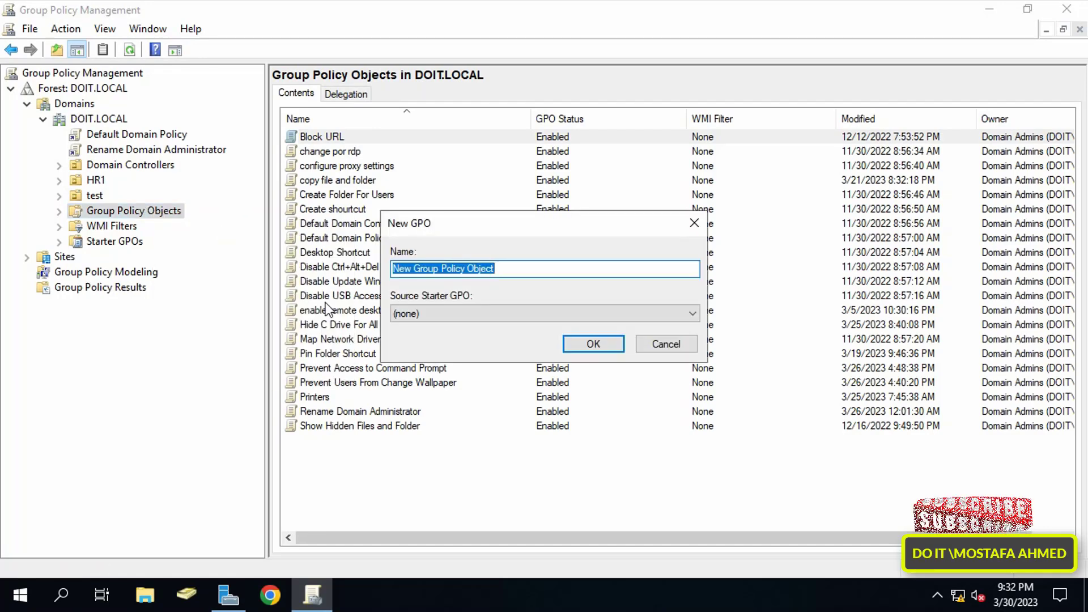
pyautogui.write('allow u')
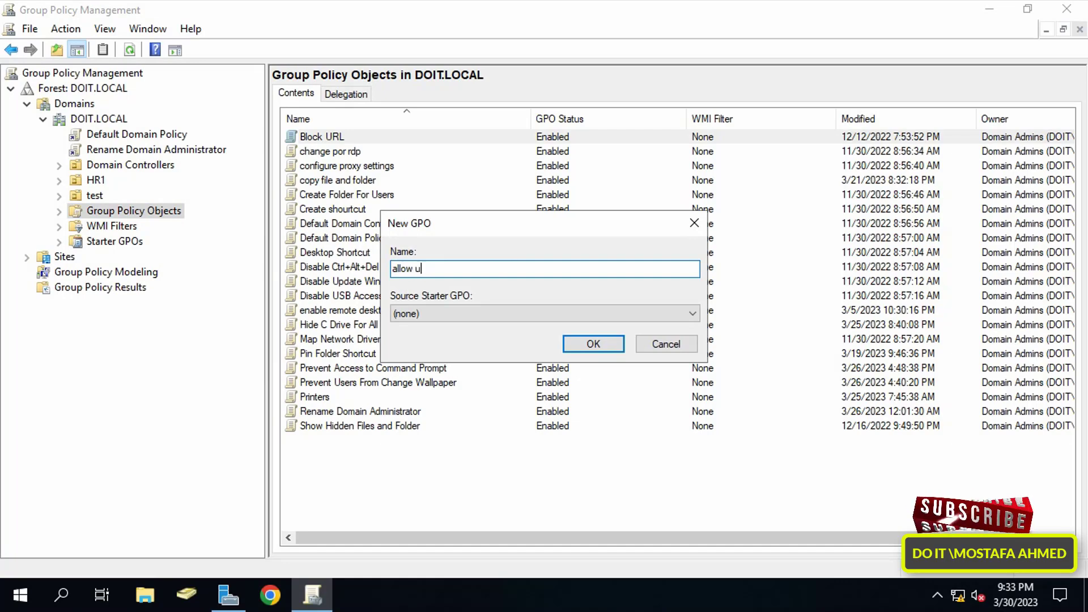
pyautogui.write('sers ')
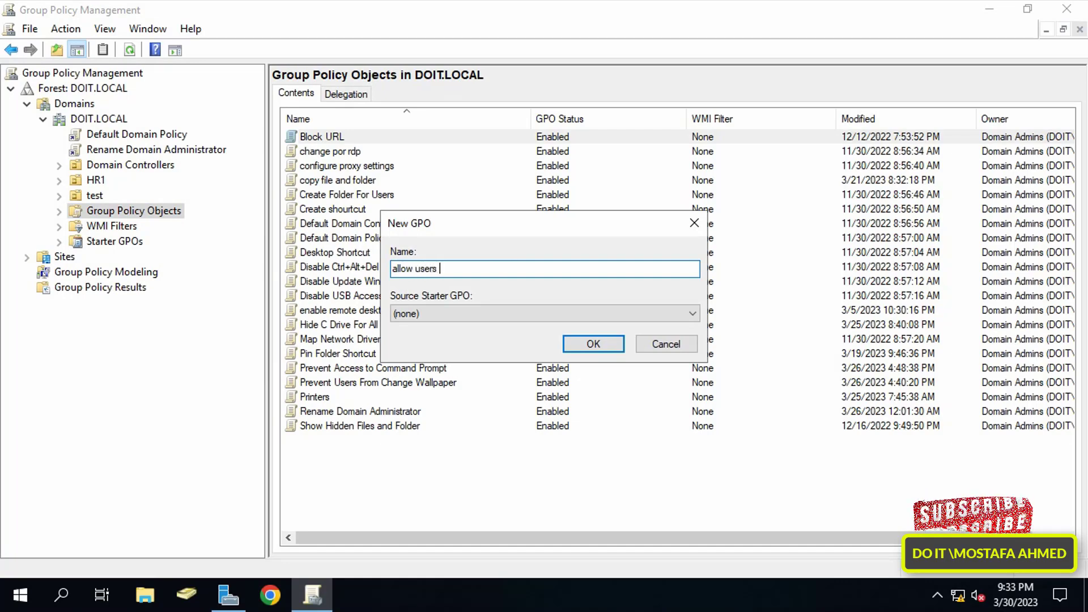
pyautogui.write('to adjust date and time')
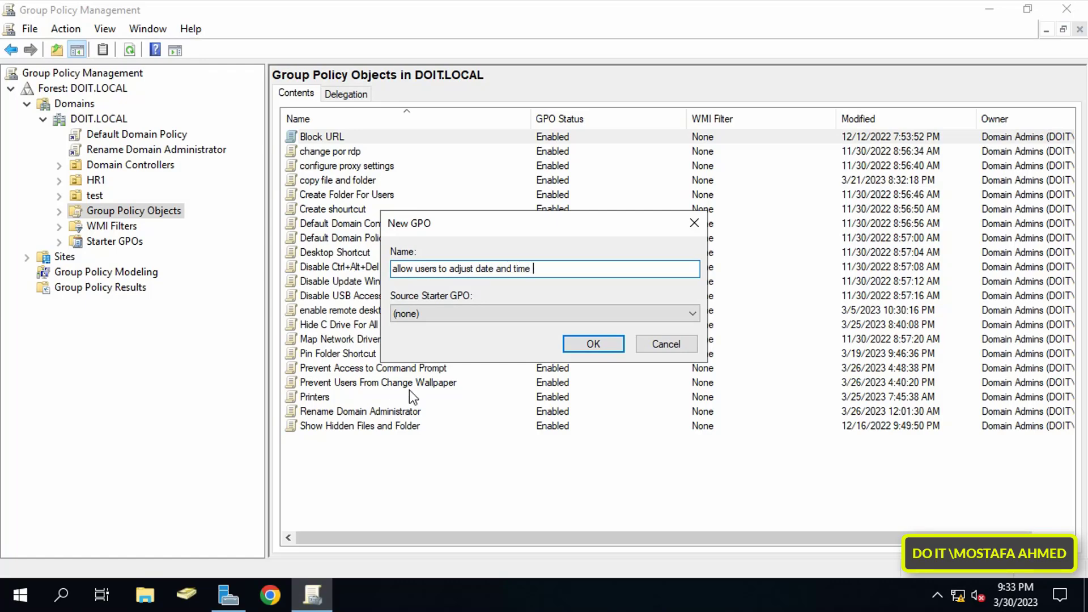
pyautogui.click(594, 344)
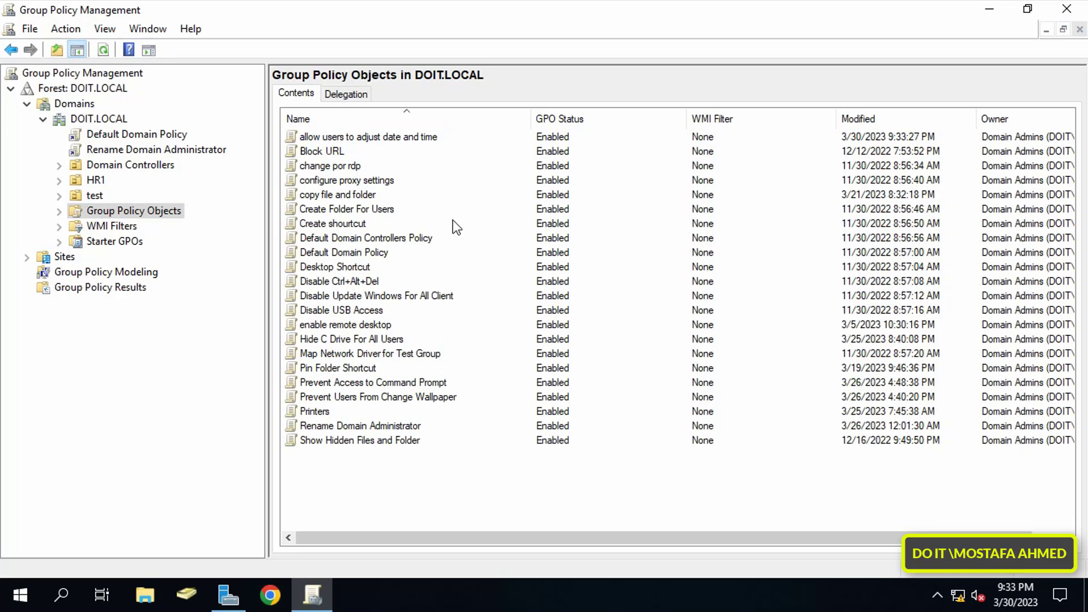
pyautogui.rightClick(422, 139)
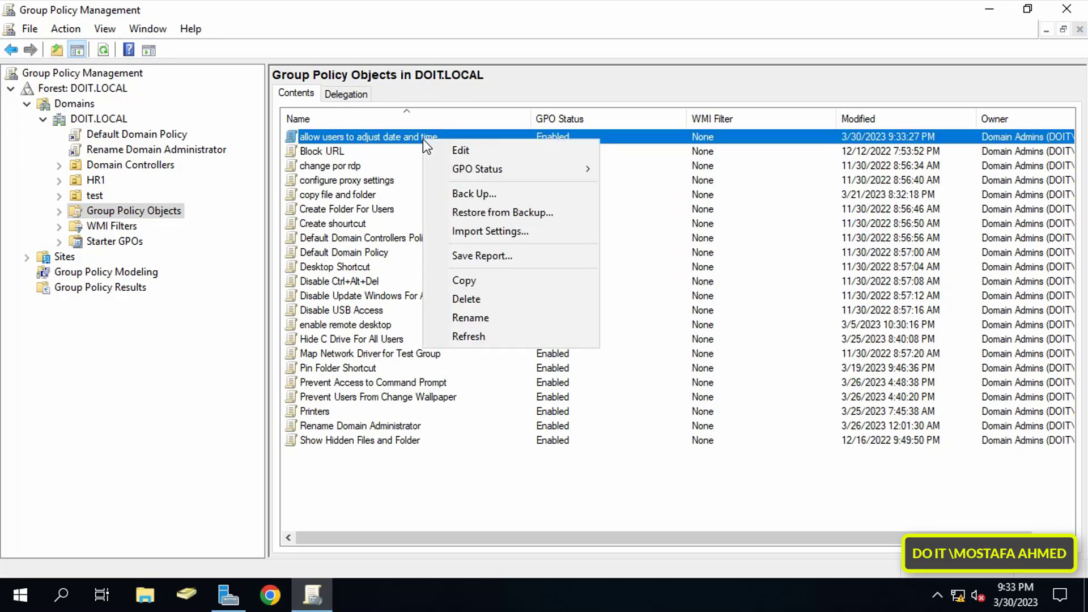
pyautogui.click(482, 153)
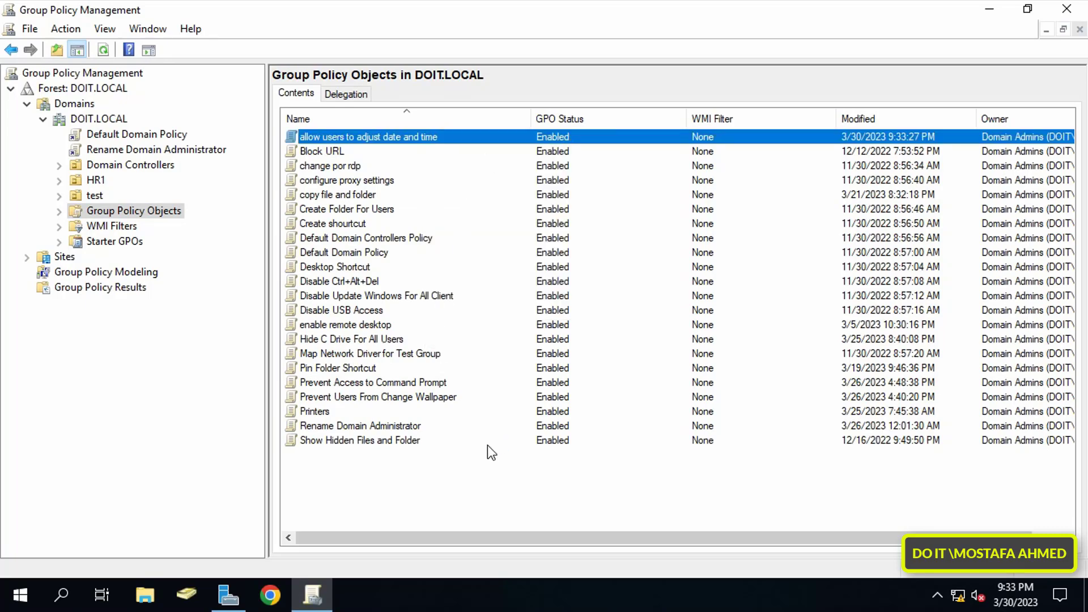
# Navigate Computer Configuration > Policies > Windows Settings > Security Settings > Local Policies > User Rights Assignment.
pyautogui.click(686, 79)
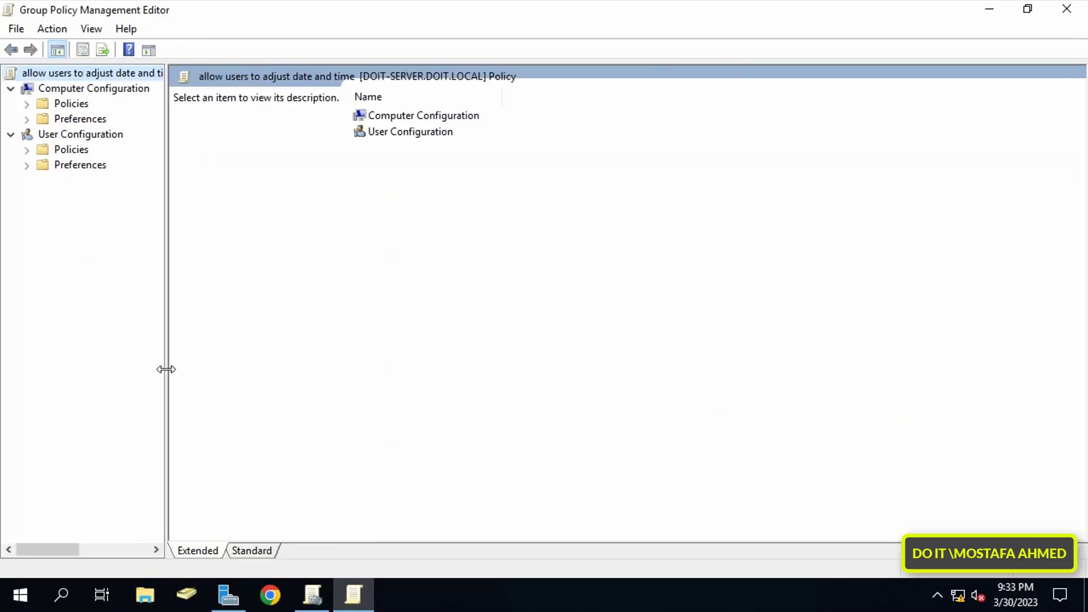
pyautogui.moveTo(165, 367); pyautogui.dragTo(240, 367)
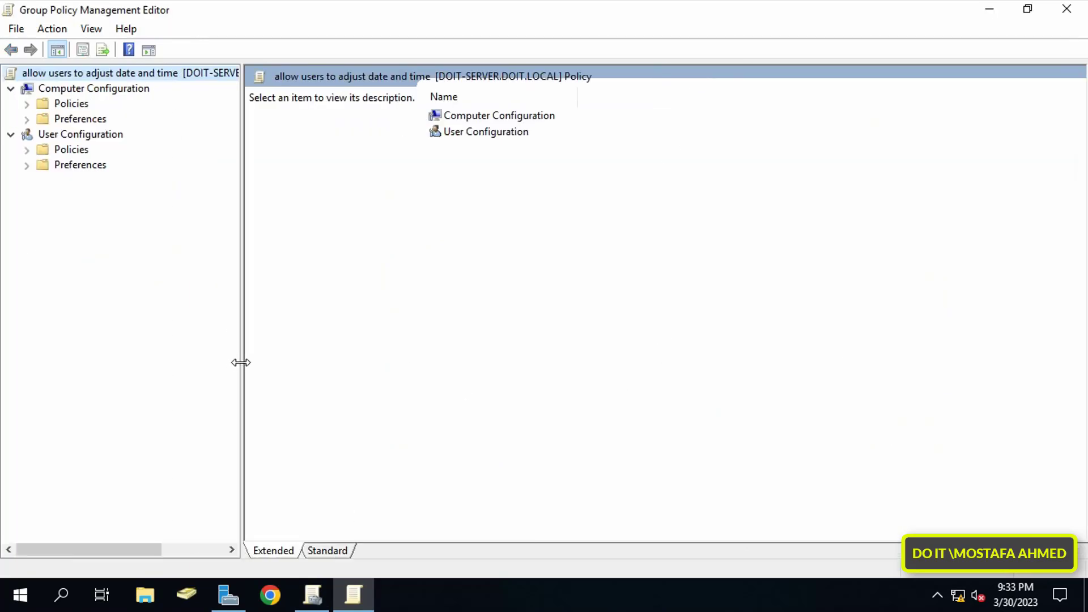
pyautogui.click(89, 89)
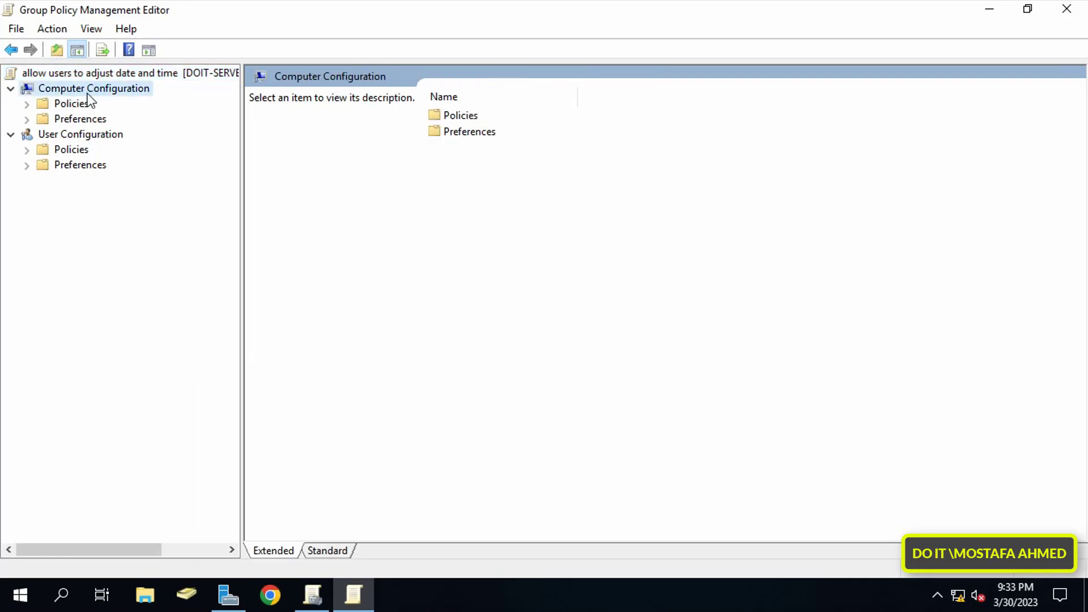
pyautogui.click(28, 104)
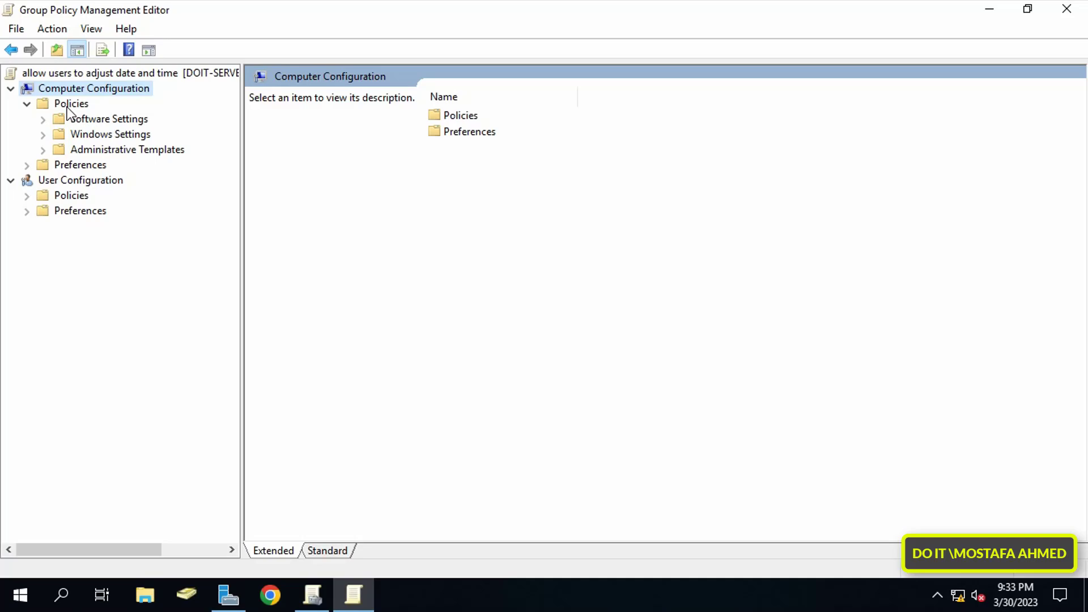
pyautogui.click(78, 135)
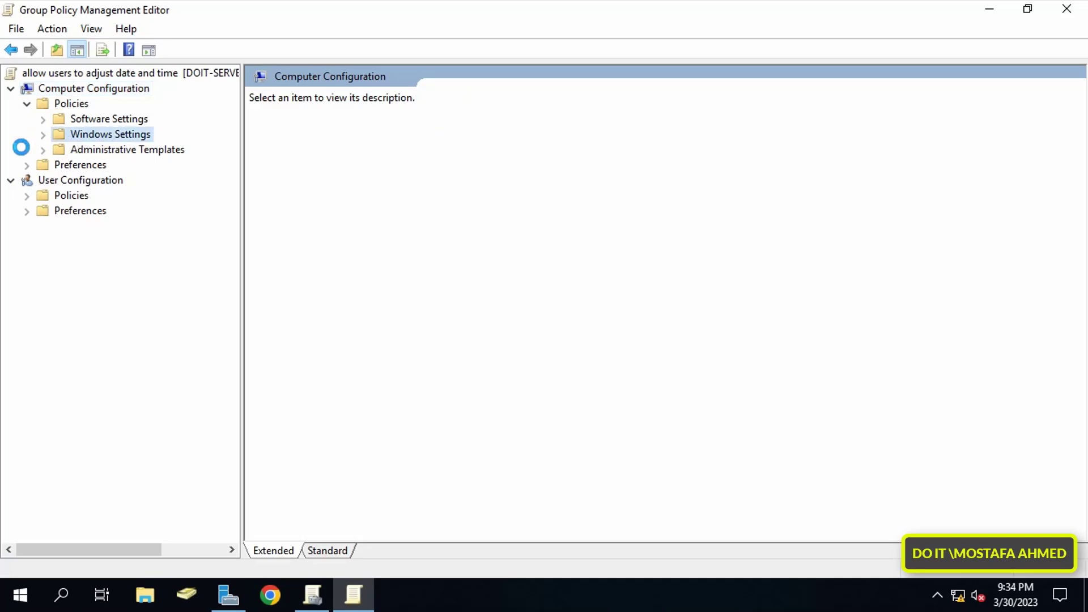
pyautogui.click(104, 196)
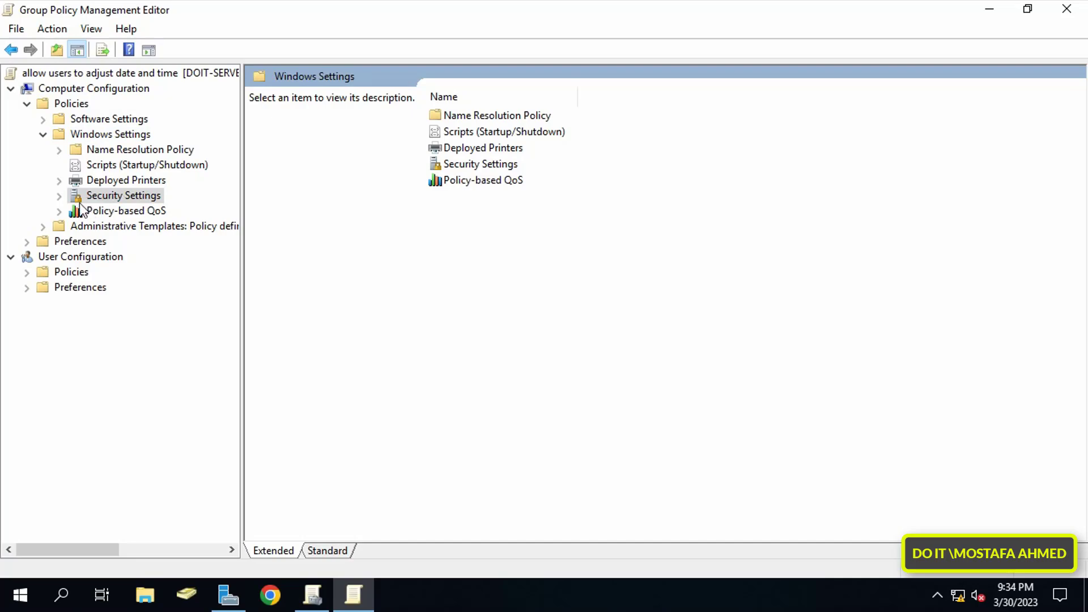
pyautogui.click(59, 196)
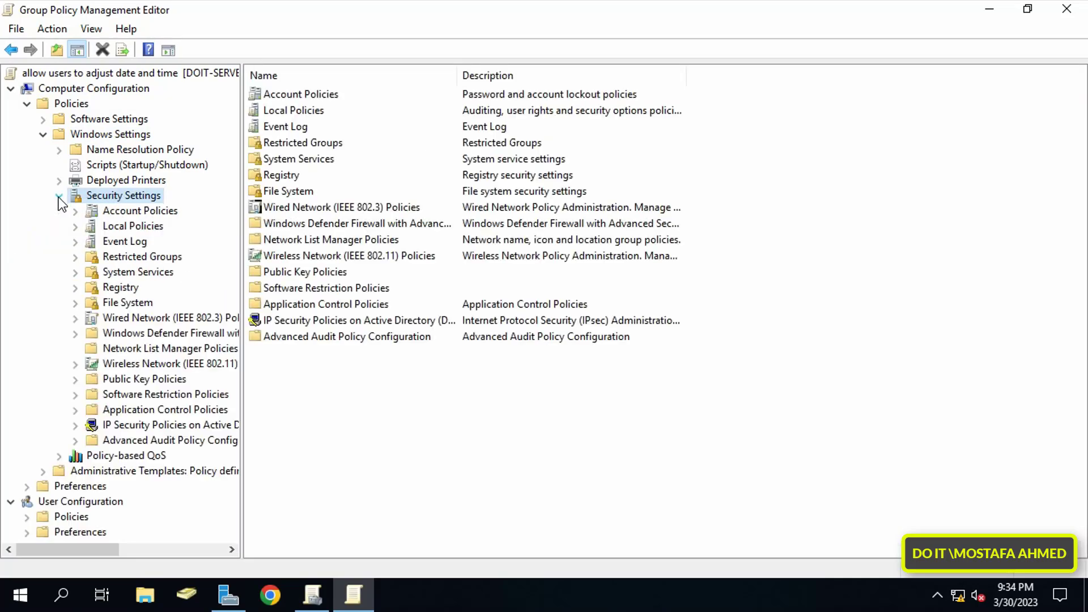
pyautogui.click(121, 230)
pyautogui.click(75, 226)
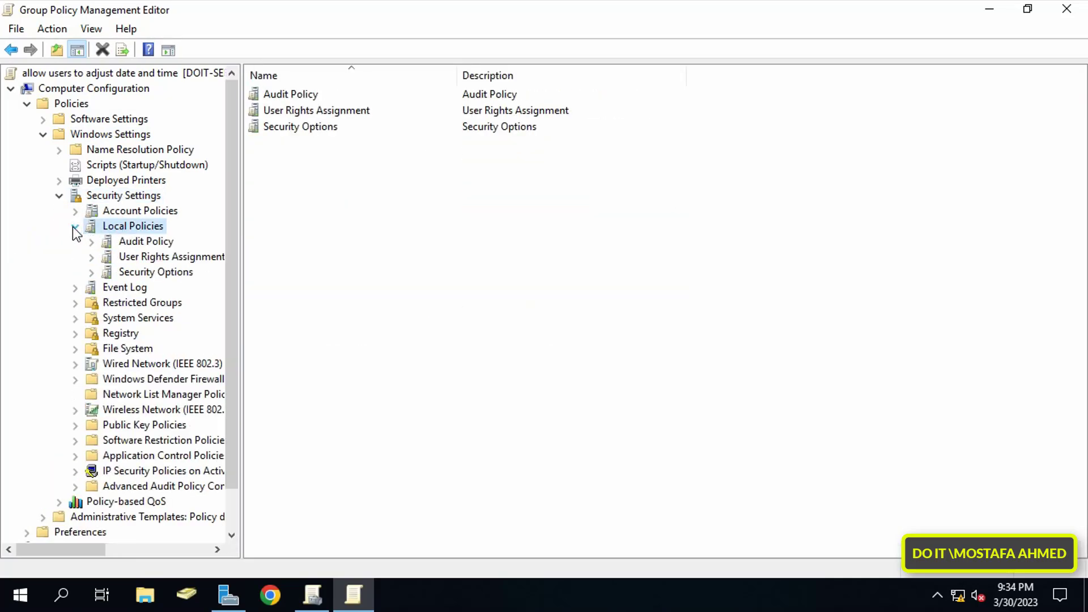
pyautogui.click(176, 257)
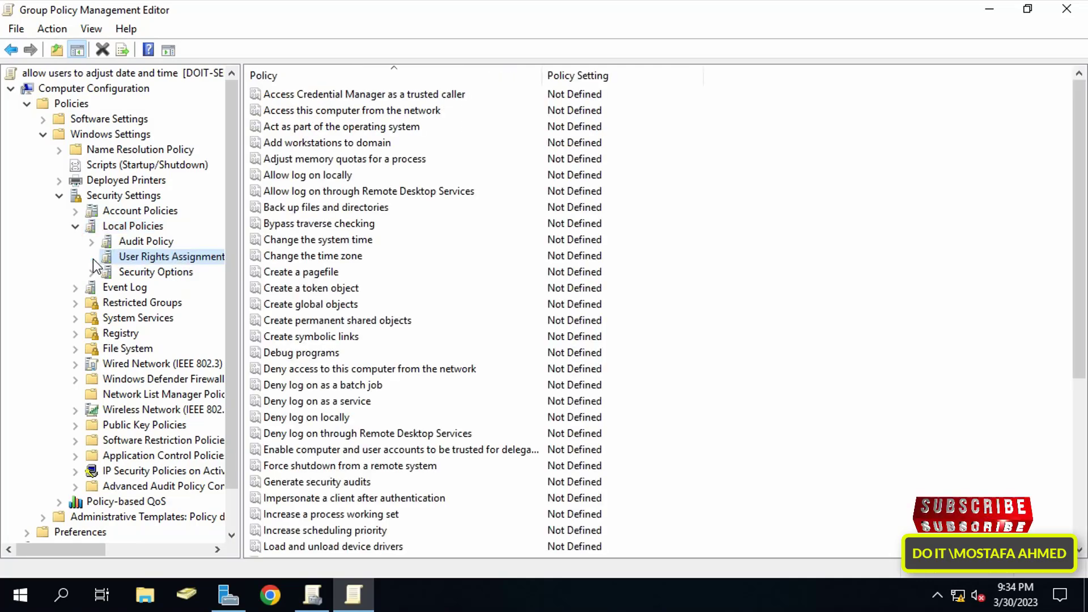
pyautogui.click(399, 67)
# Open the Change the system time policy and check Define these policy settings.
pyautogui.click(399, 67)
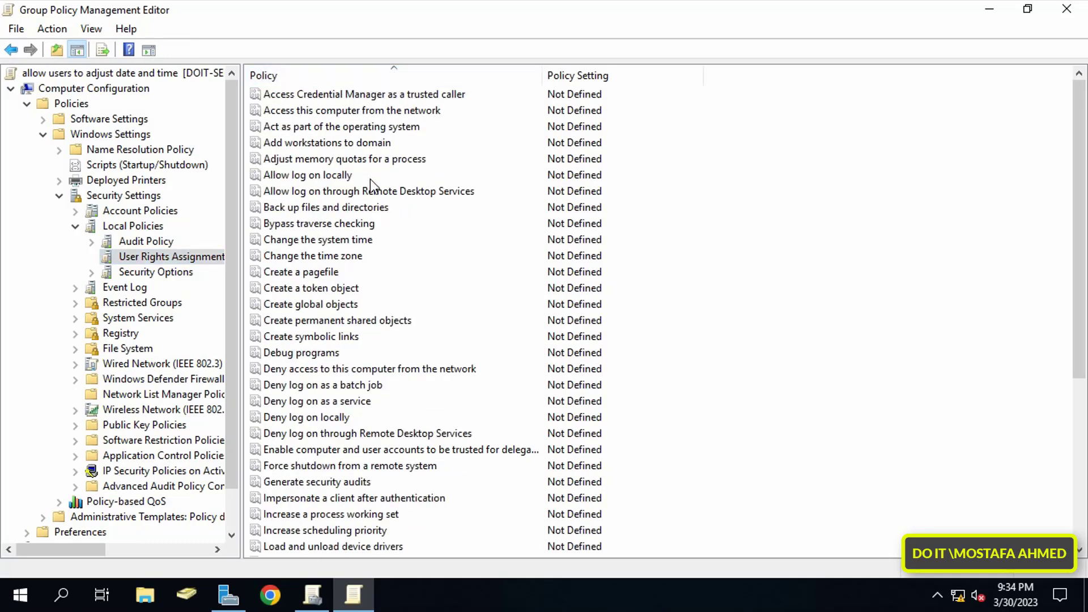
pyautogui.click(356, 240)
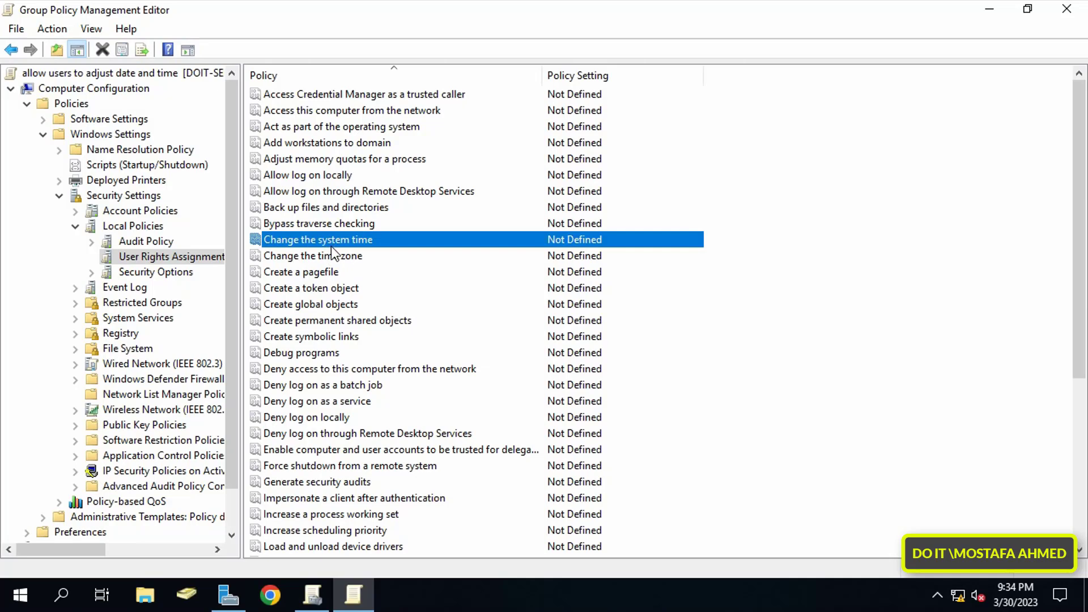
pyautogui.doubleClick(421, 238)
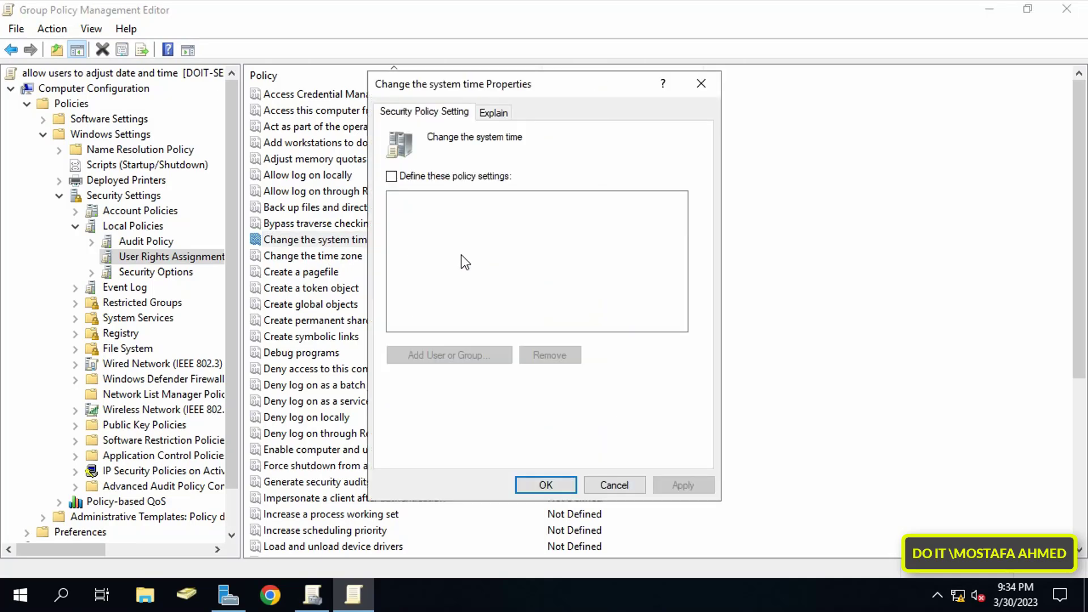
pyautogui.click(391, 177)
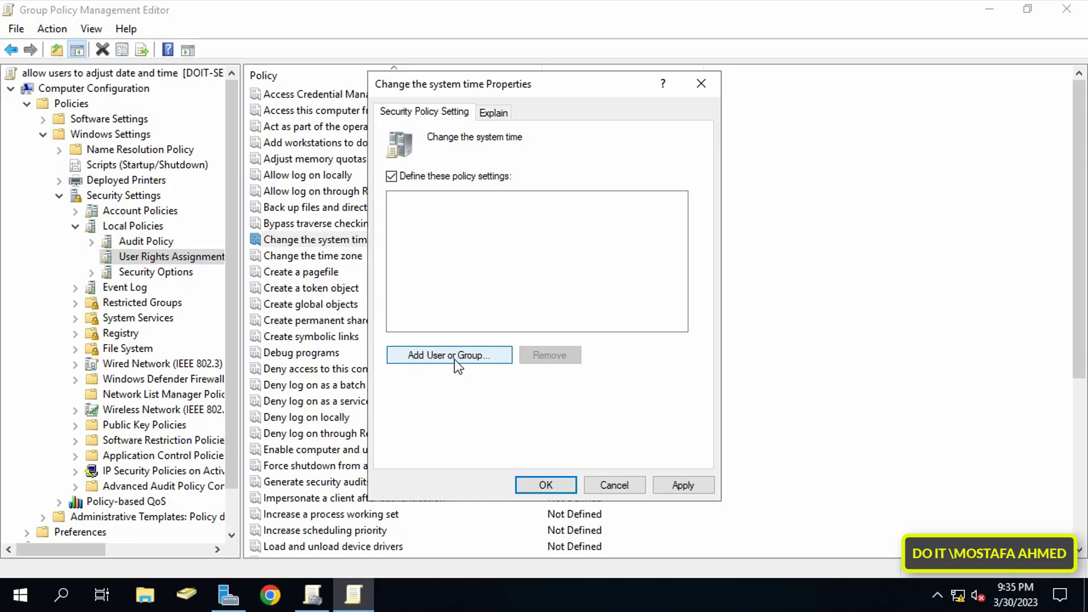
# Add the test domain user to the right via Browse and Check Names, apply, and close the editor.
pyautogui.click(493, 354)
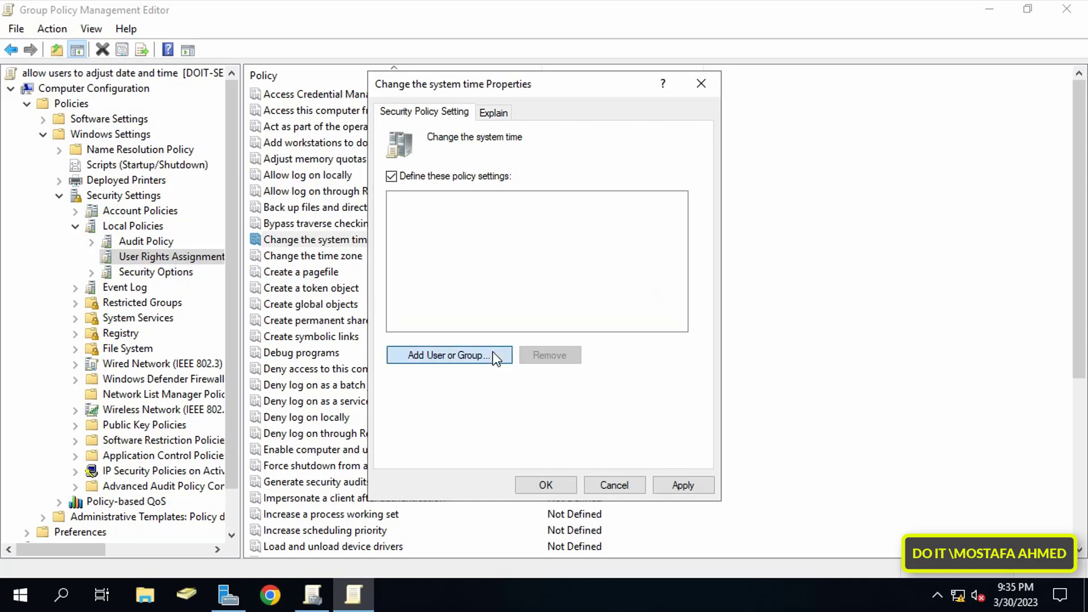
pyautogui.click(652, 278)
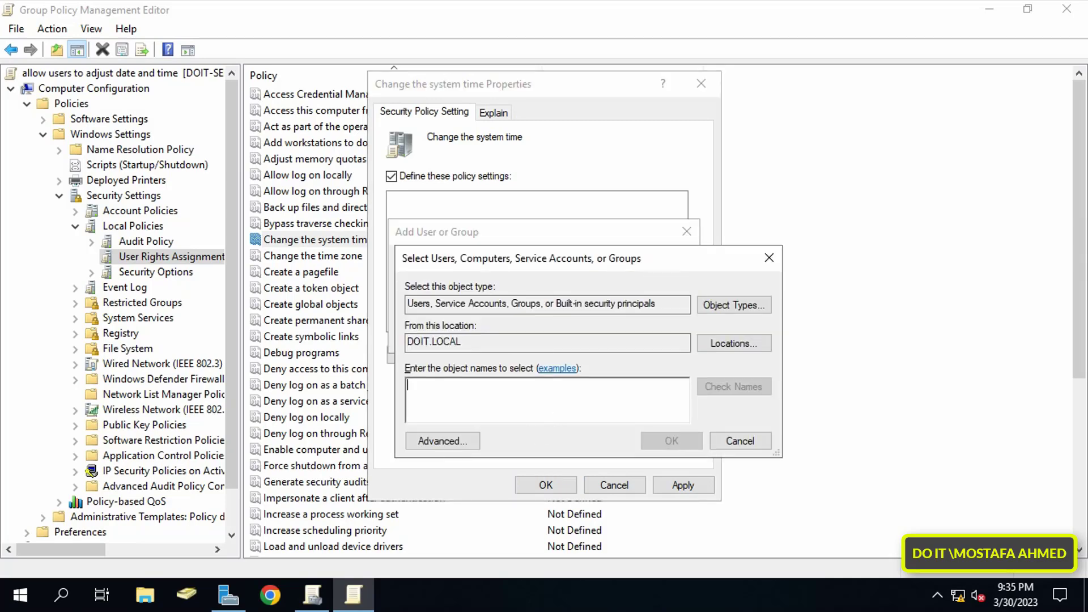
pyautogui.write('doittes')
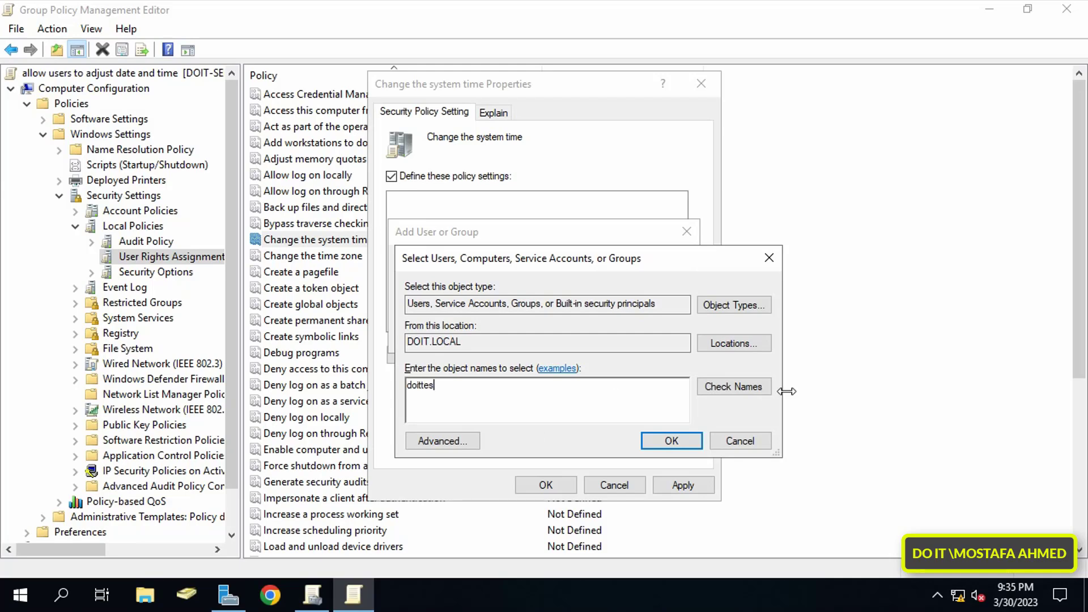
pyautogui.click(737, 388)
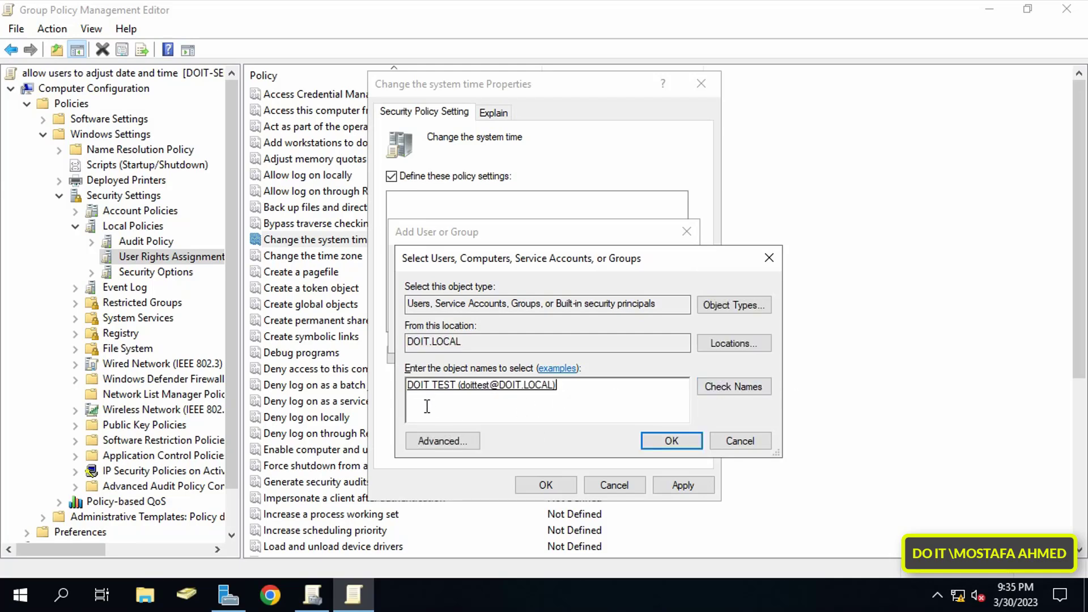
pyautogui.click(658, 441)
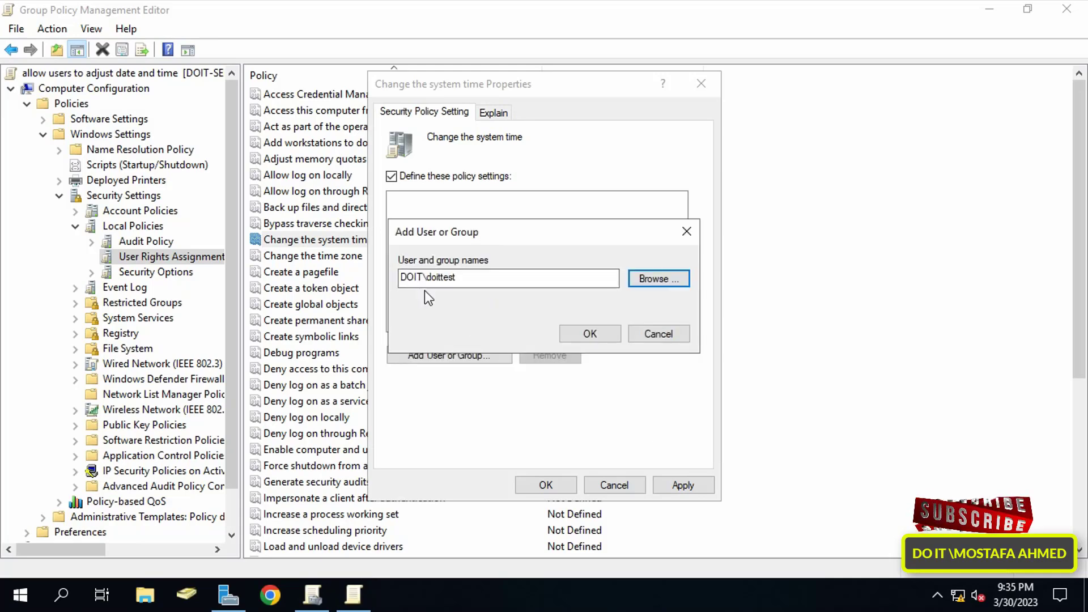
pyautogui.click(573, 334)
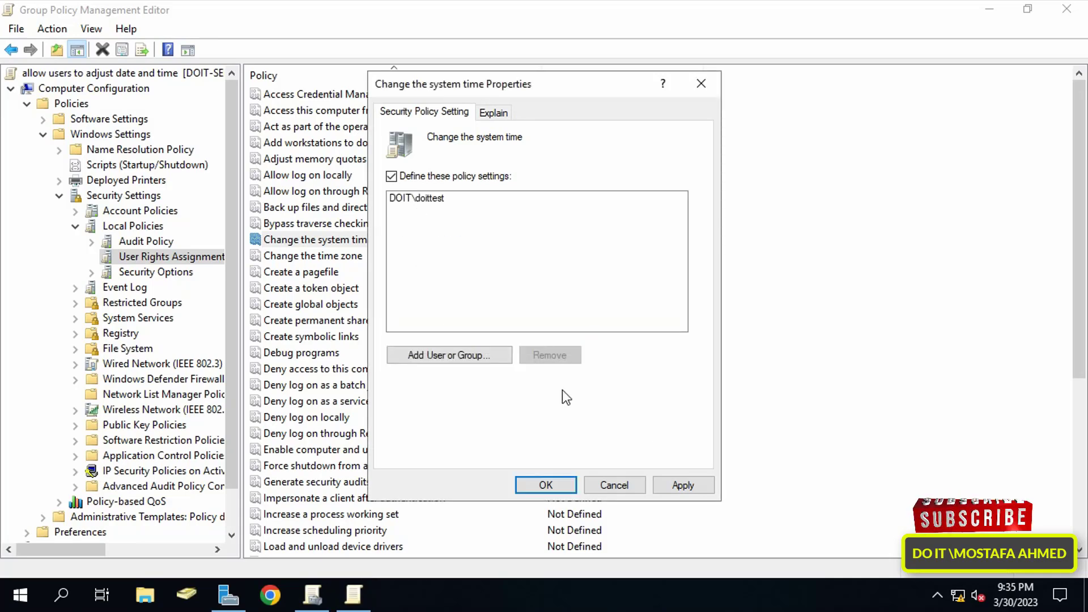
pyautogui.click(681, 486)
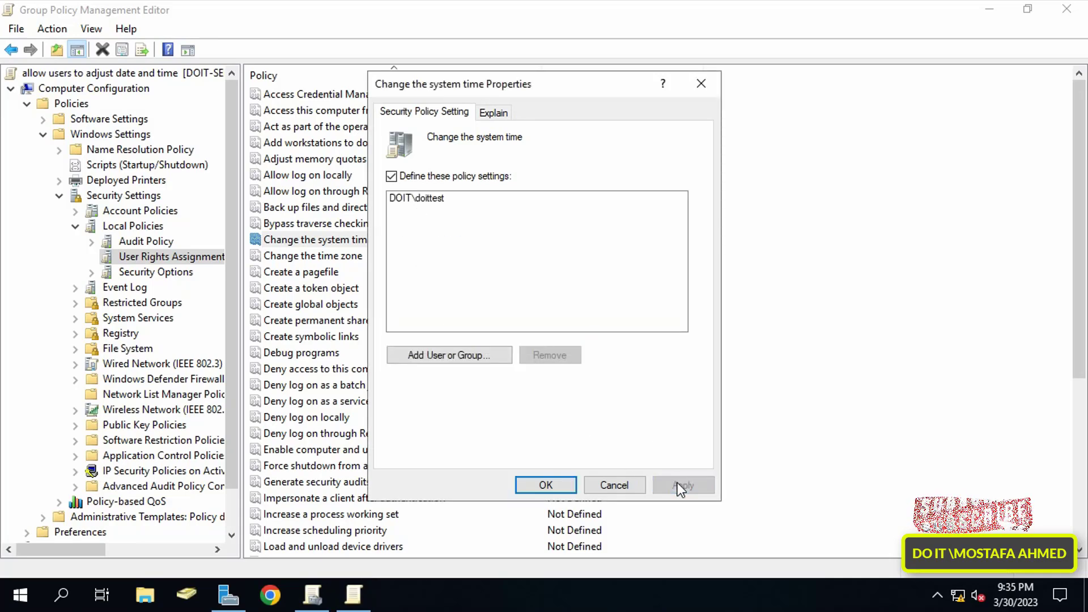
pyautogui.click(546, 486)
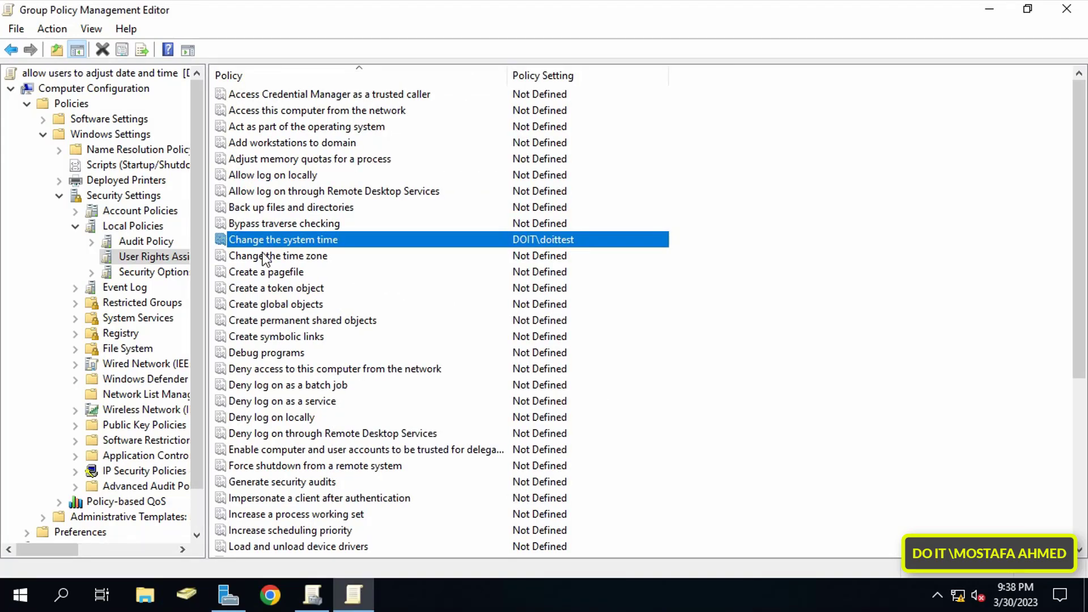
pyautogui.click(1078, 15)
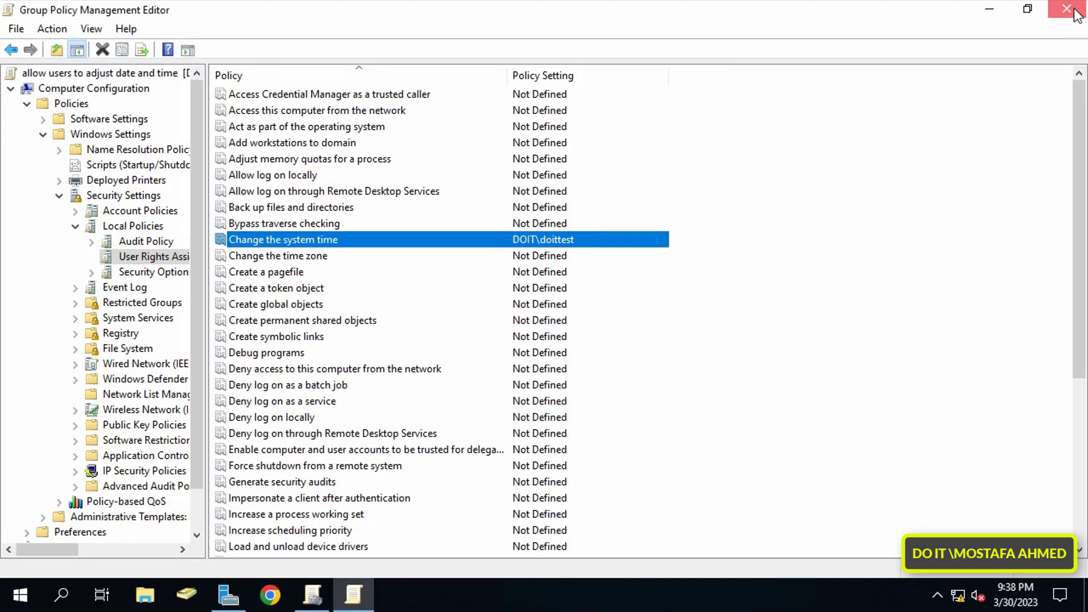
# Link the existing 'allow users to adjust date and time' GPO to the test OU and close the console.
pyautogui.click(91, 195)
pyautogui.rightClick(94, 194)
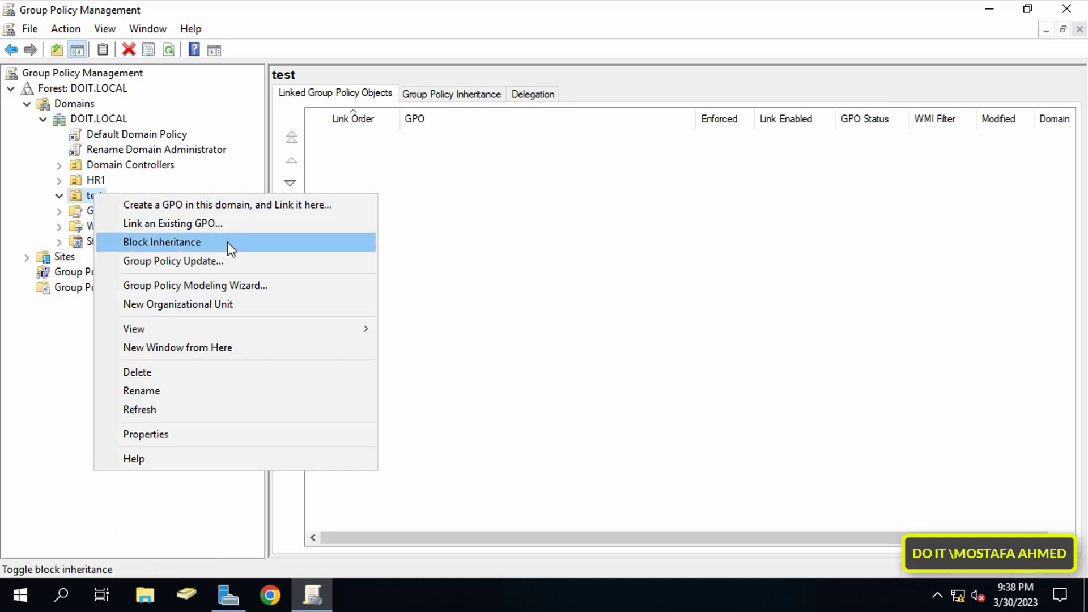
pyautogui.click(251, 229)
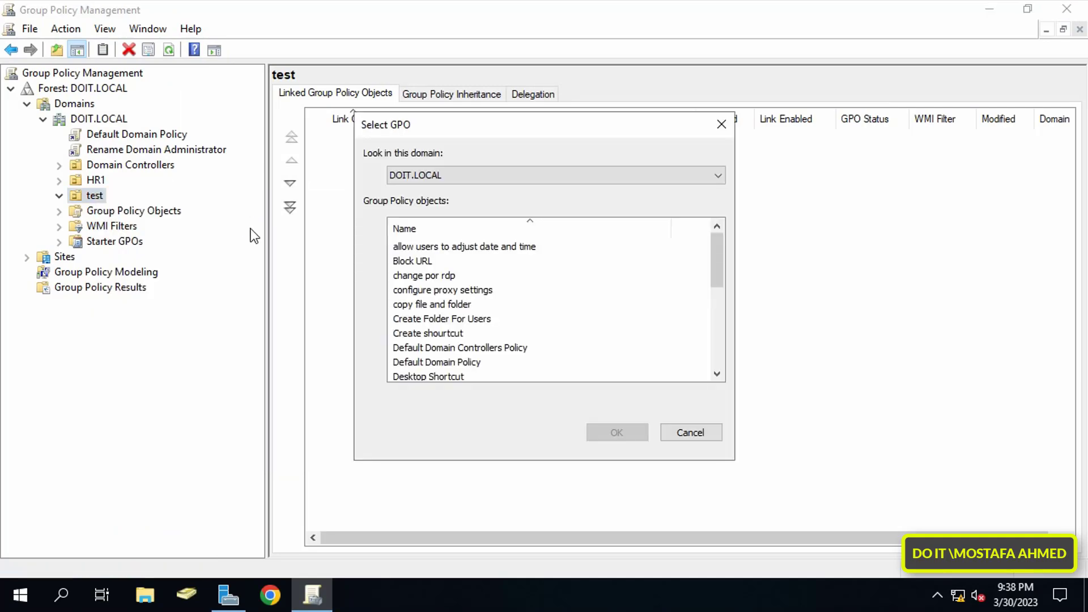
pyautogui.click(450, 249)
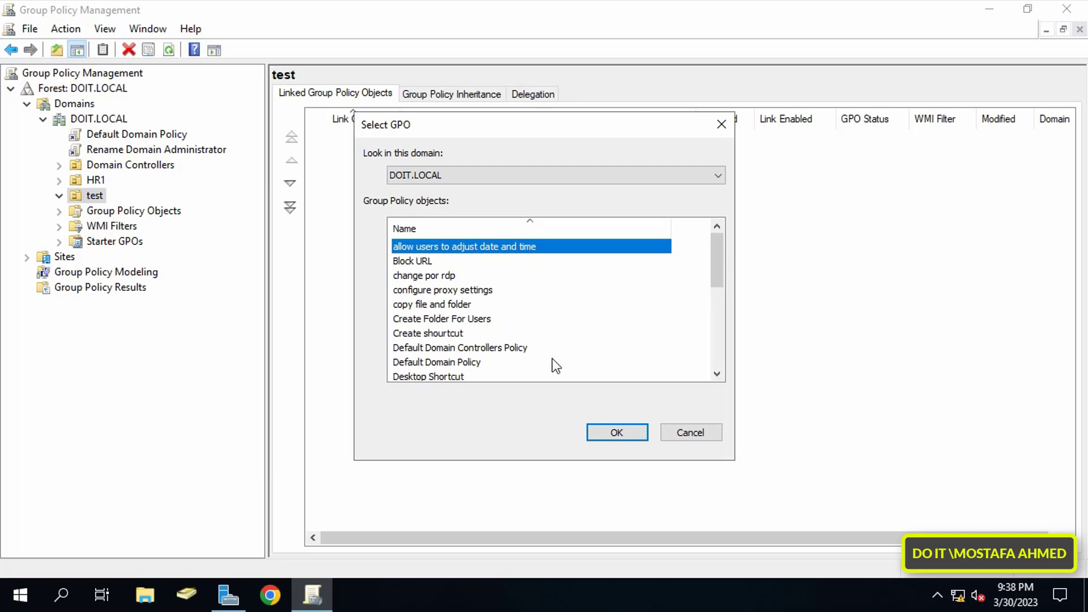
pyautogui.click(617, 433)
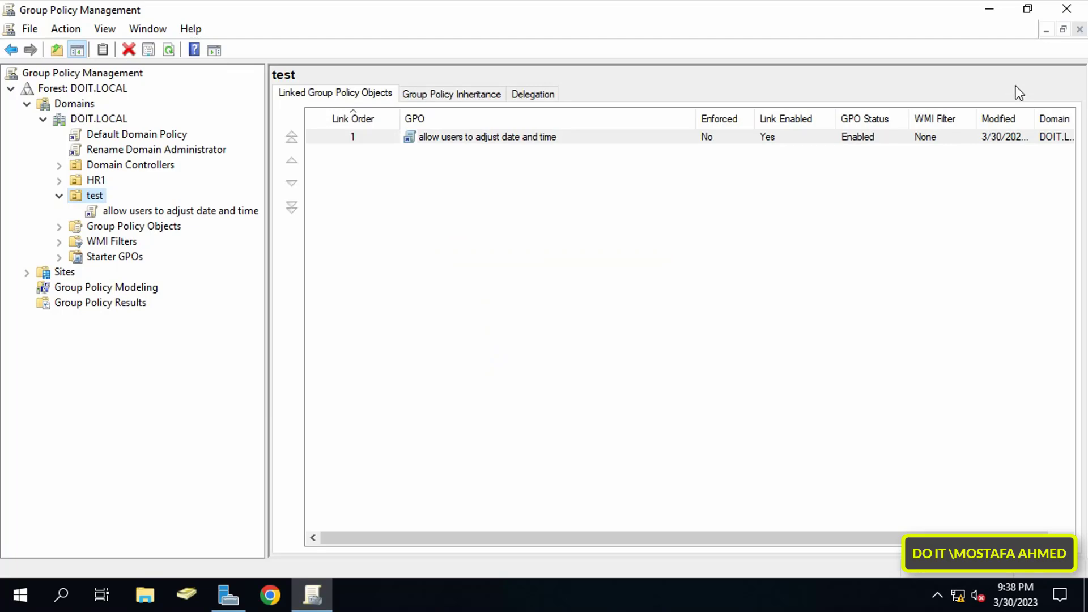
pyautogui.click(1074, 23)
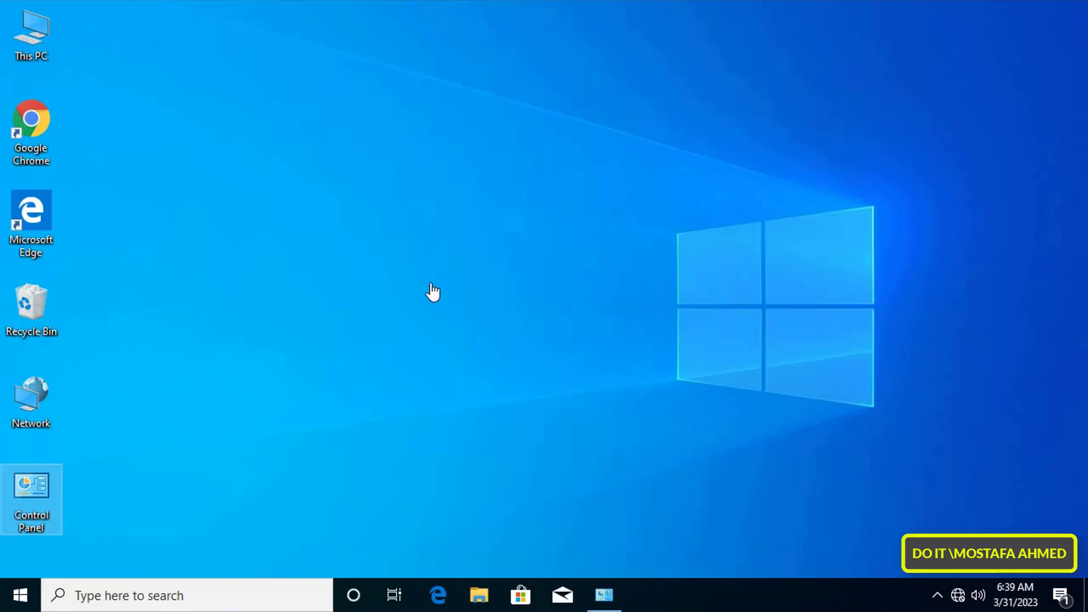
# Bring up the power options from the Windows 10 client's Start menu.
pyautogui.click(20, 595)
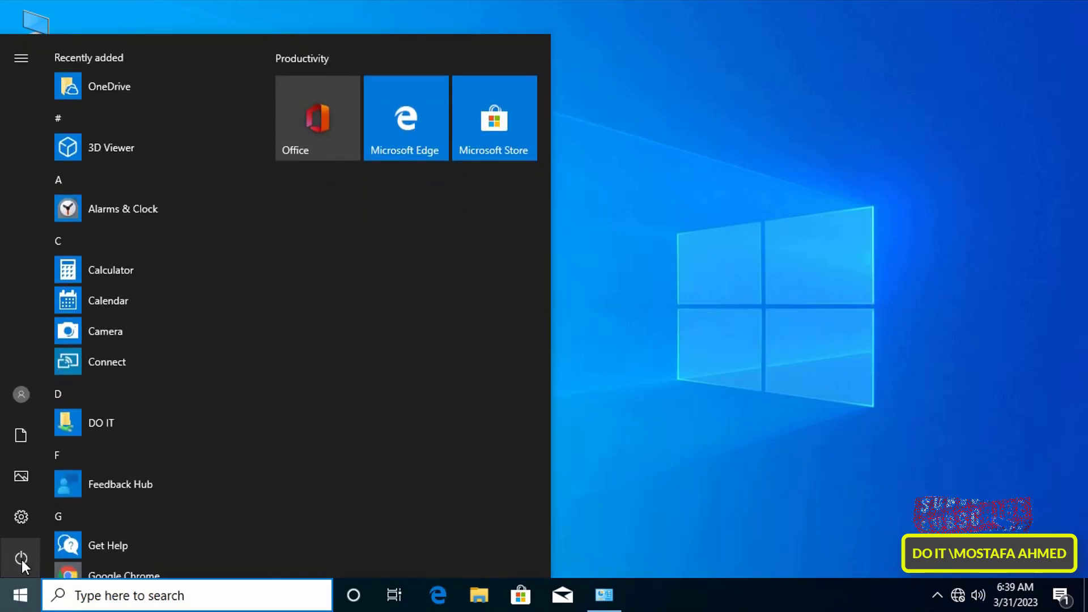
pyautogui.click(22, 559)
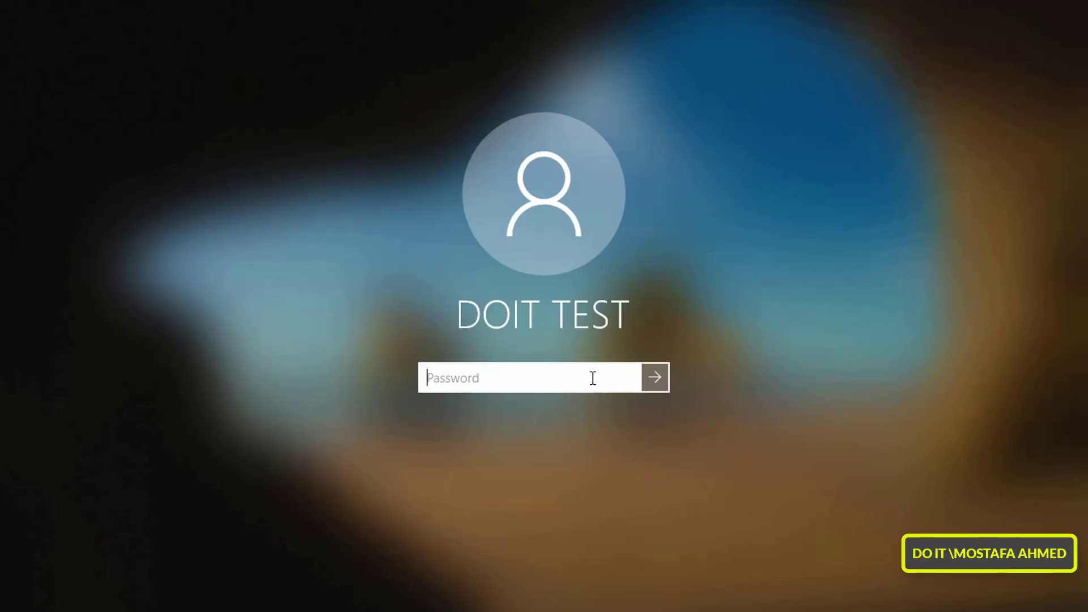
# Sign in with the test user's password and open Control Panel's date and time change settings.
pyautogui.write('•••••••')
pyautogui.press('Return')
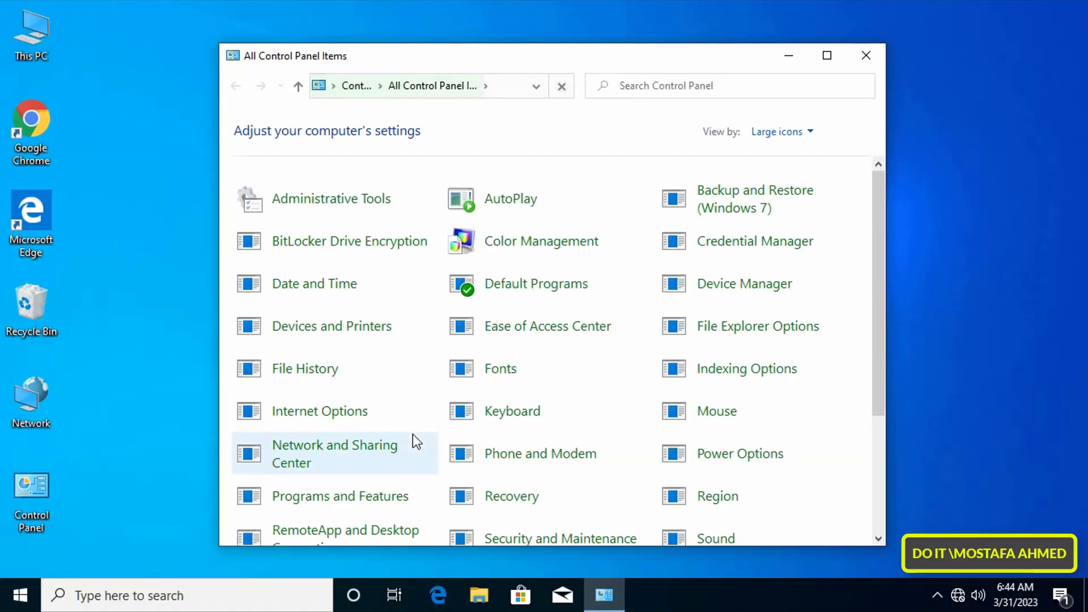
pyautogui.click(827, 55)
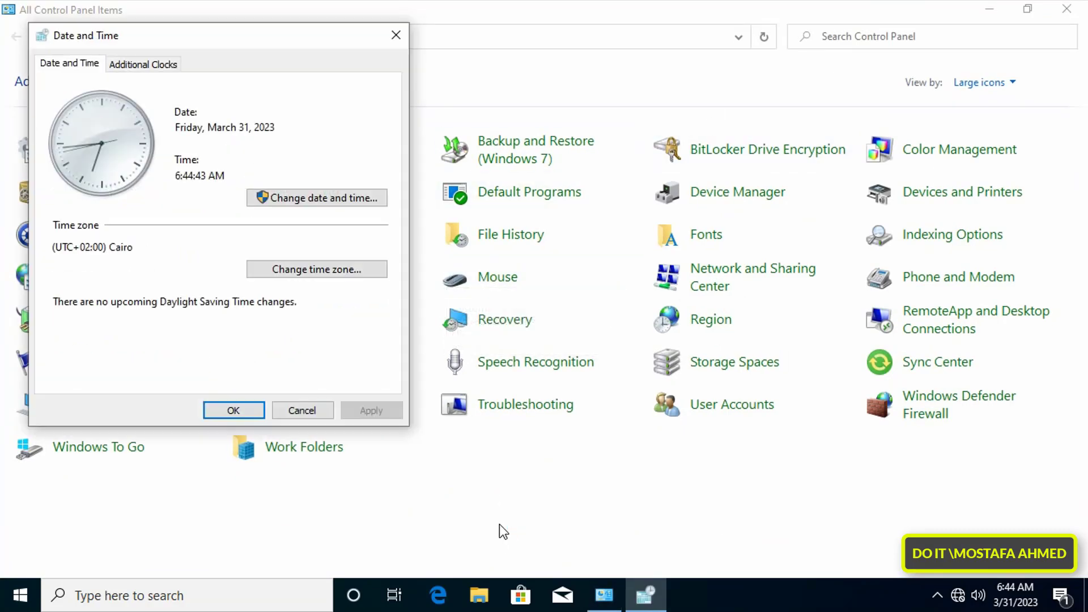
pyautogui.click(310, 199)
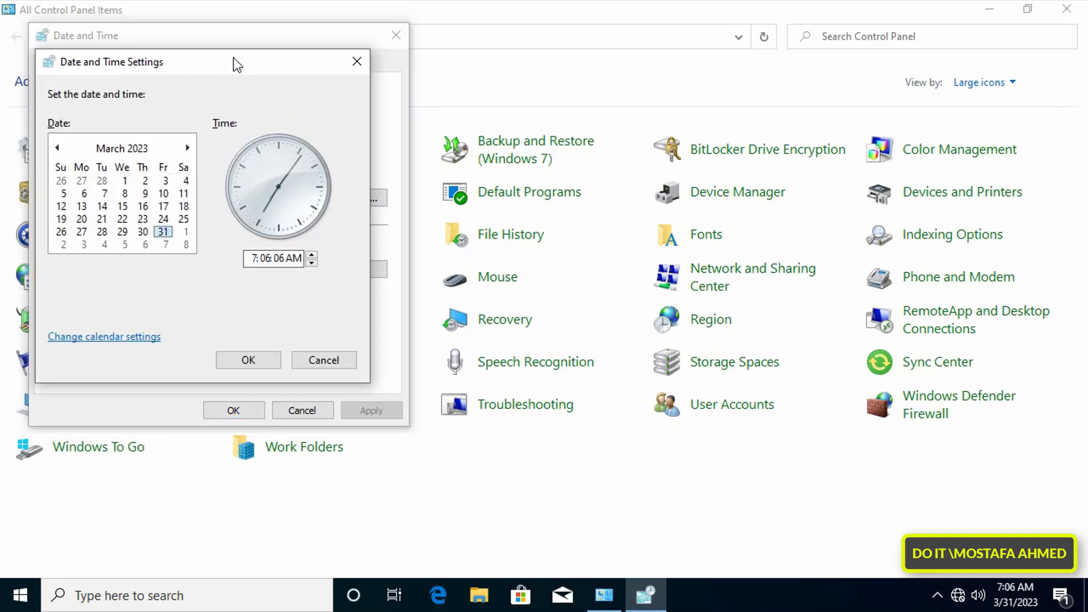
# Raise and lower the clock's hour without an admin prompt, leaving it at 7.
pyautogui.moveTo(237, 64); pyautogui.dragTo(288, 78)
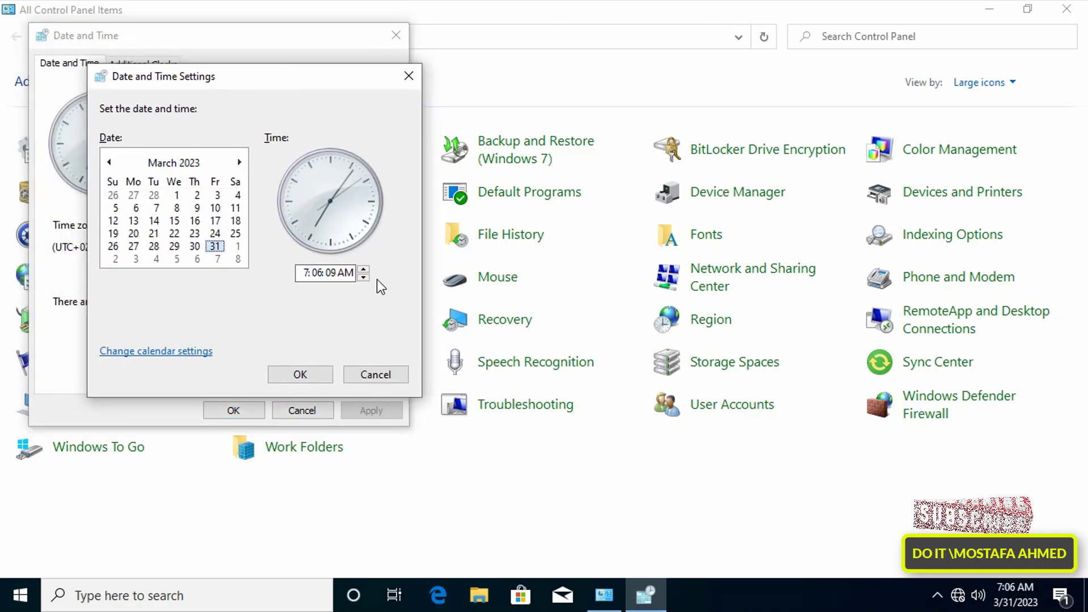
pyautogui.click(364, 270)
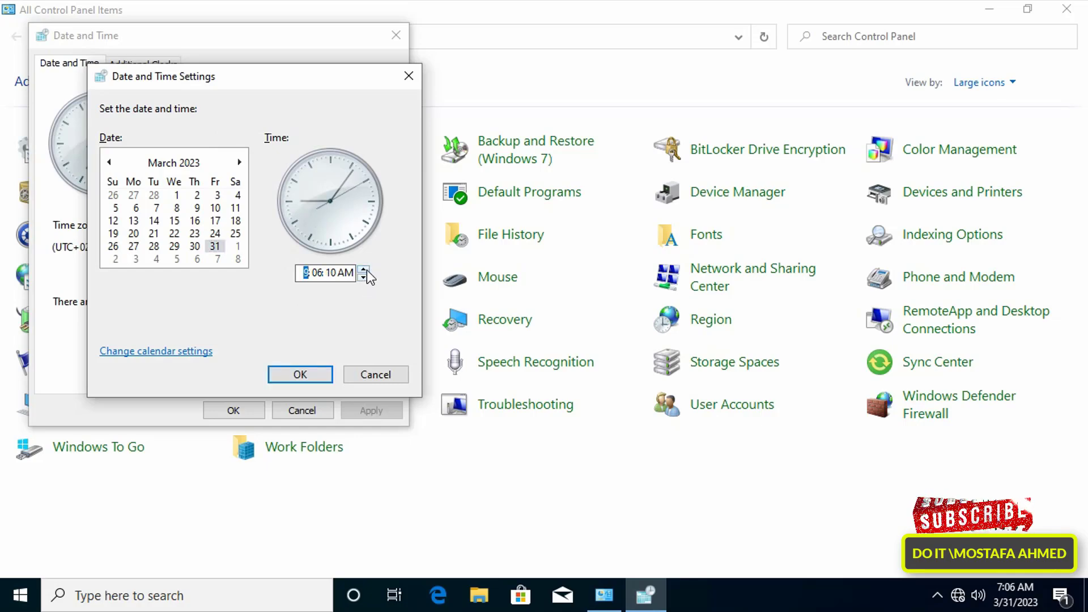
pyautogui.click(363, 277)
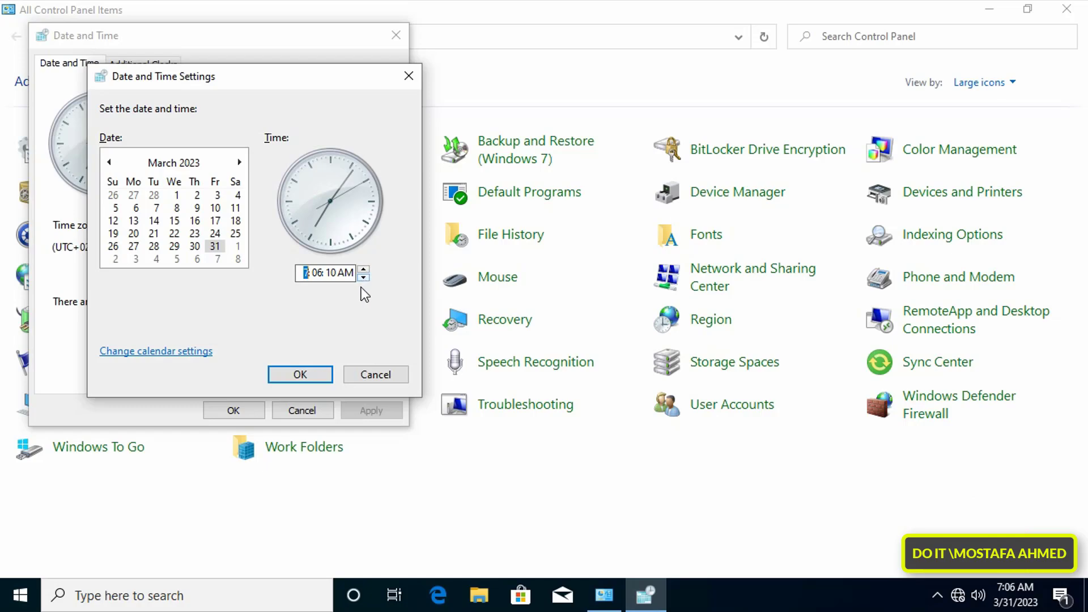
pyautogui.click(363, 278)
pyautogui.click(364, 271)
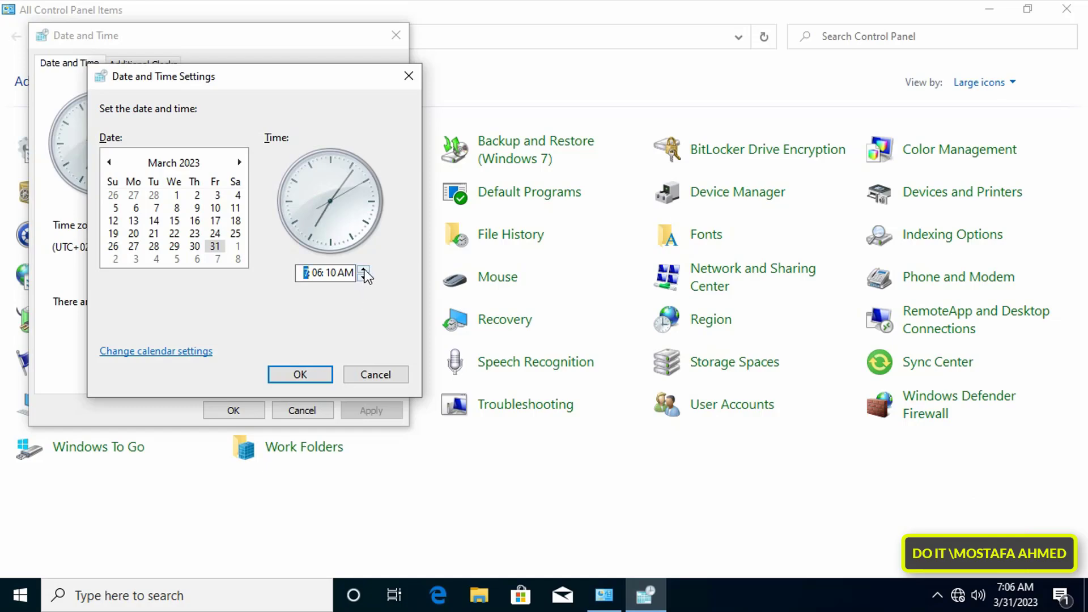